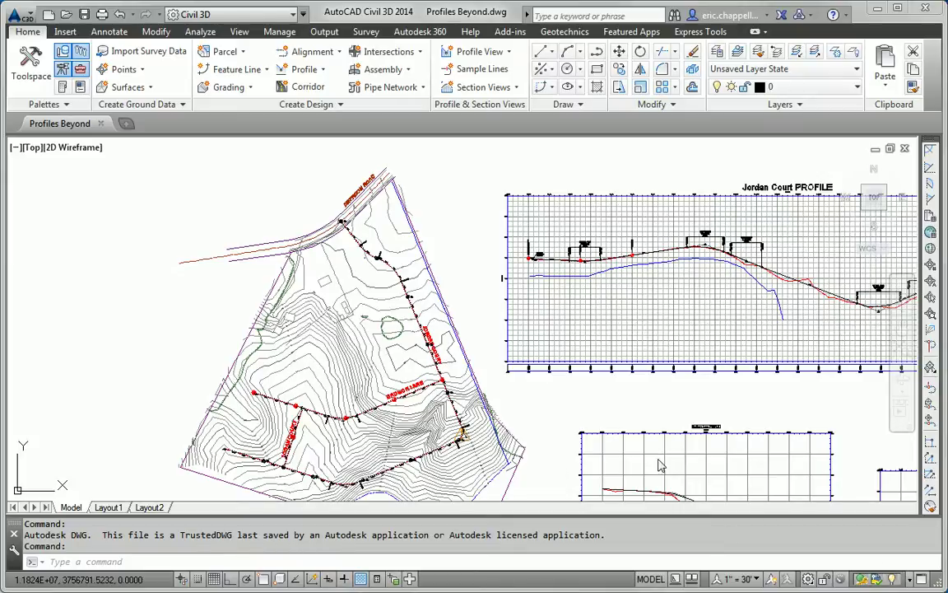
# - Review the Jordan Court profile view's name and object style in its properties
pyautogui.moveTo(525, 303); pyautogui.dragTo(373, 278, button='middle')
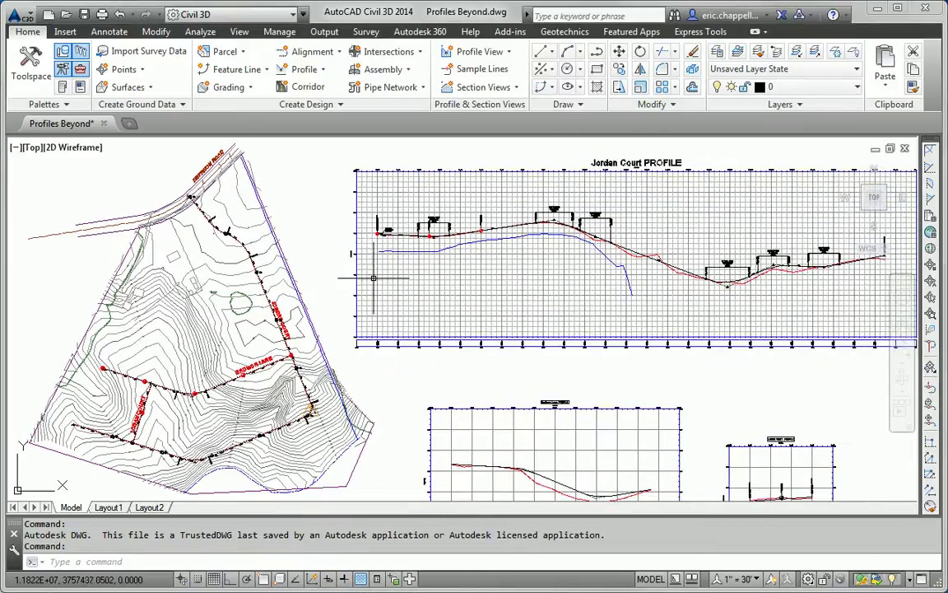
pyautogui.click(436, 298)
pyautogui.rightClick(444, 301)
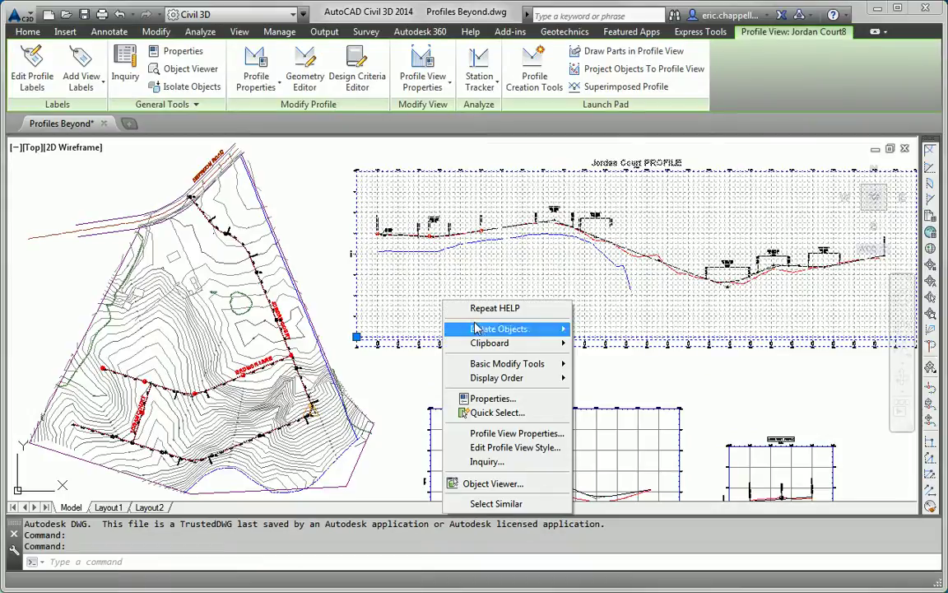
pyautogui.click(516, 433)
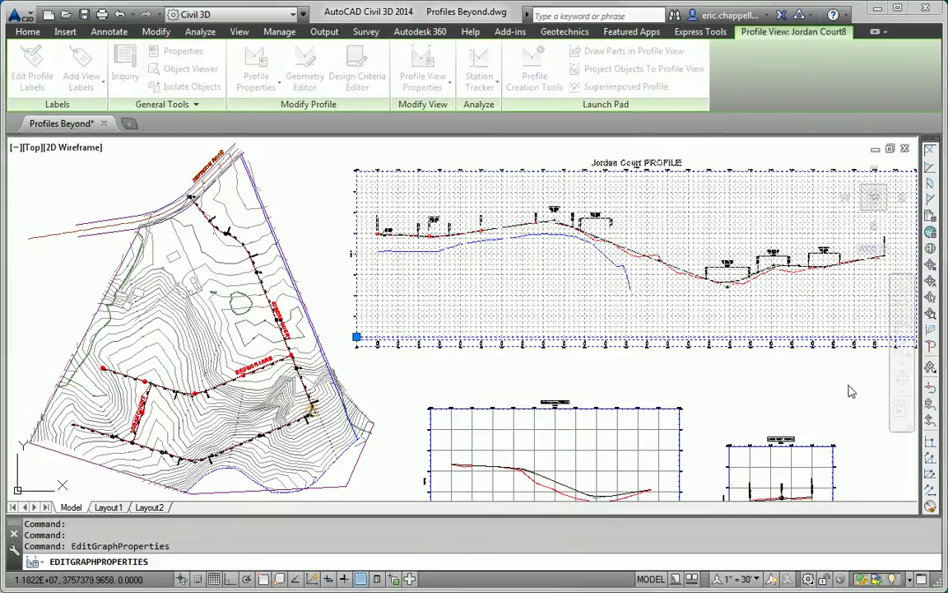
pyautogui.moveTo(692, 100); pyautogui.dragTo(320, 97)
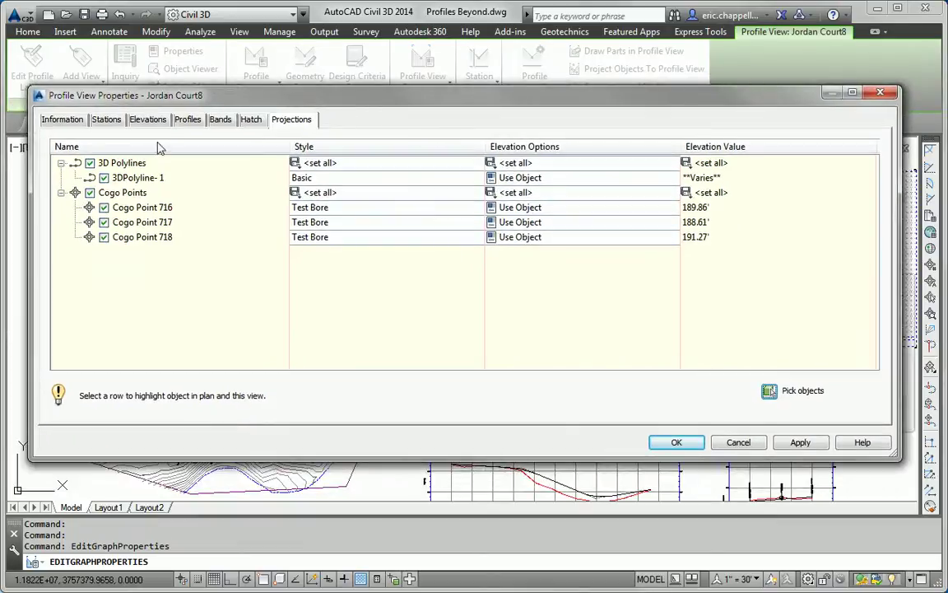
pyautogui.click(75, 118)
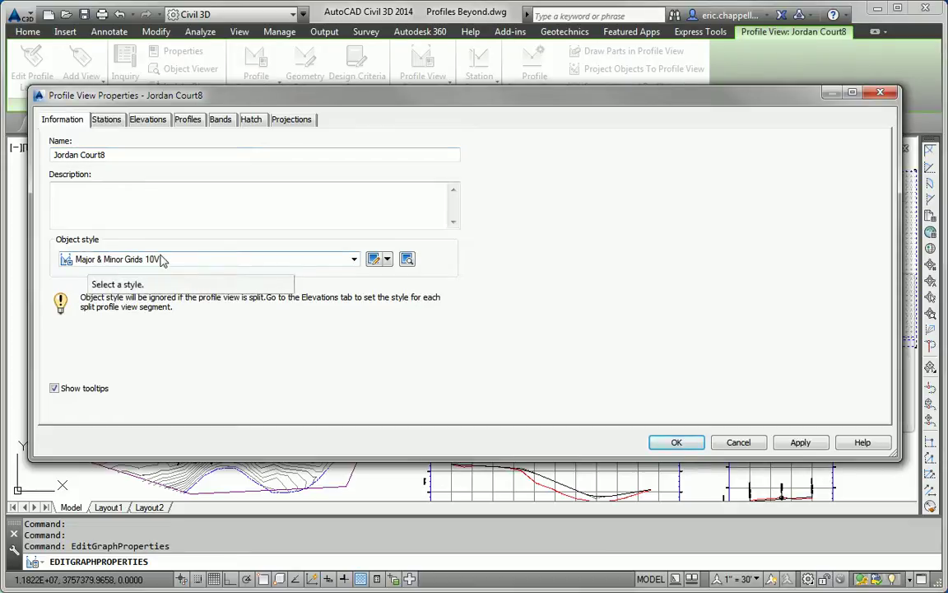
pyautogui.click(676, 442)
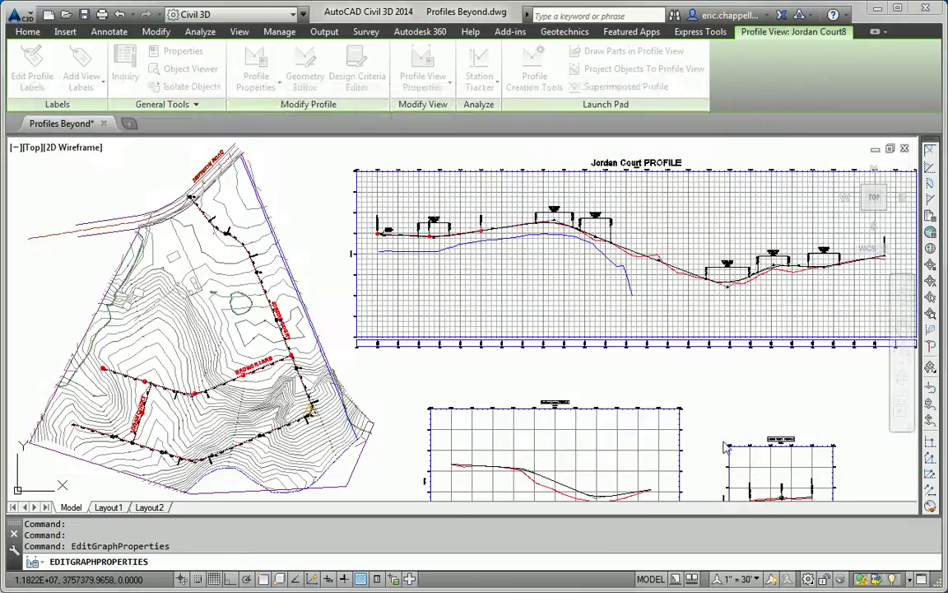
# - Pick a grid style for the Madison Lane profile view in its properties
pyautogui.click(557, 418)
pyautogui.rightClick(556, 424)
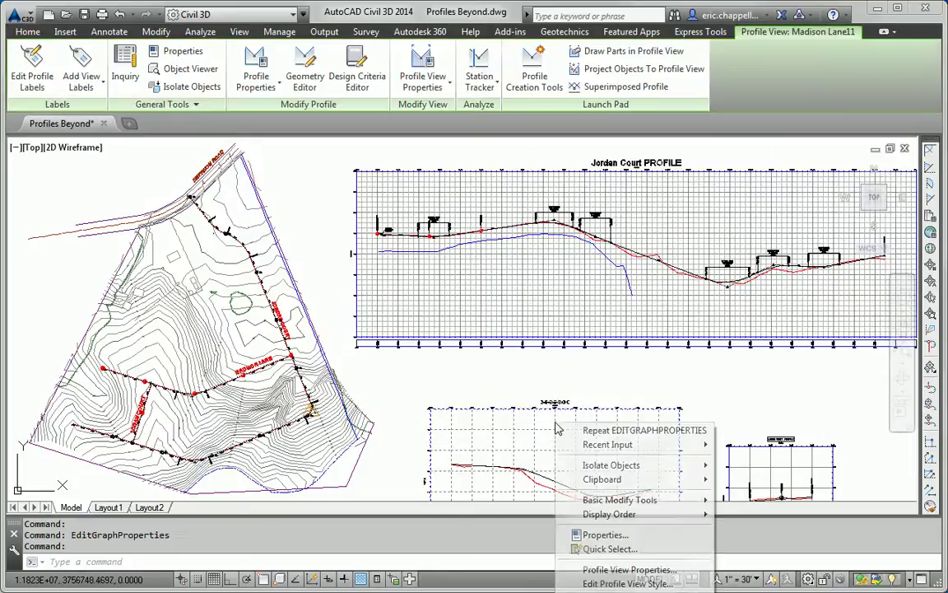
pyautogui.click(630, 569)
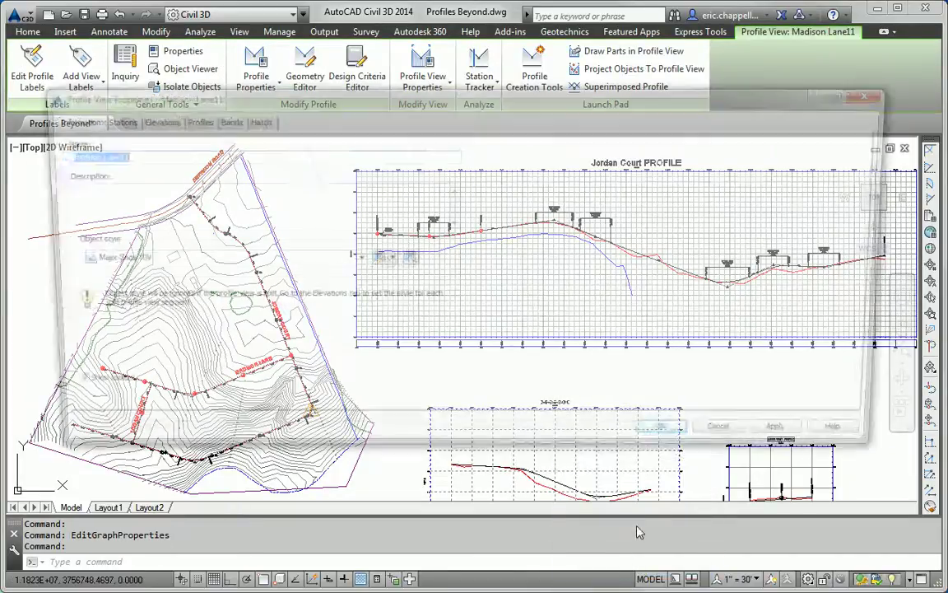
pyautogui.click(272, 261)
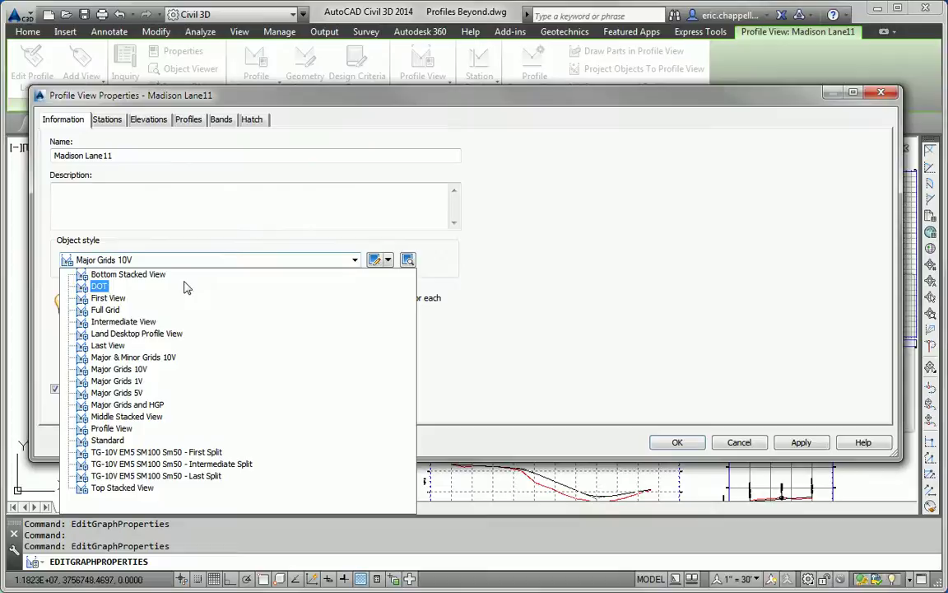
pyautogui.click(132, 358)
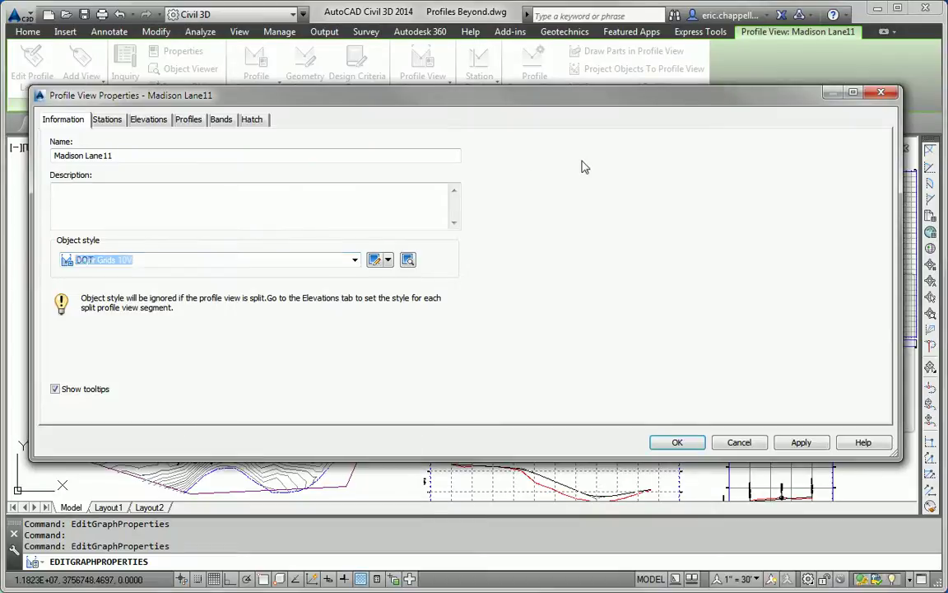
pyautogui.click(678, 442)
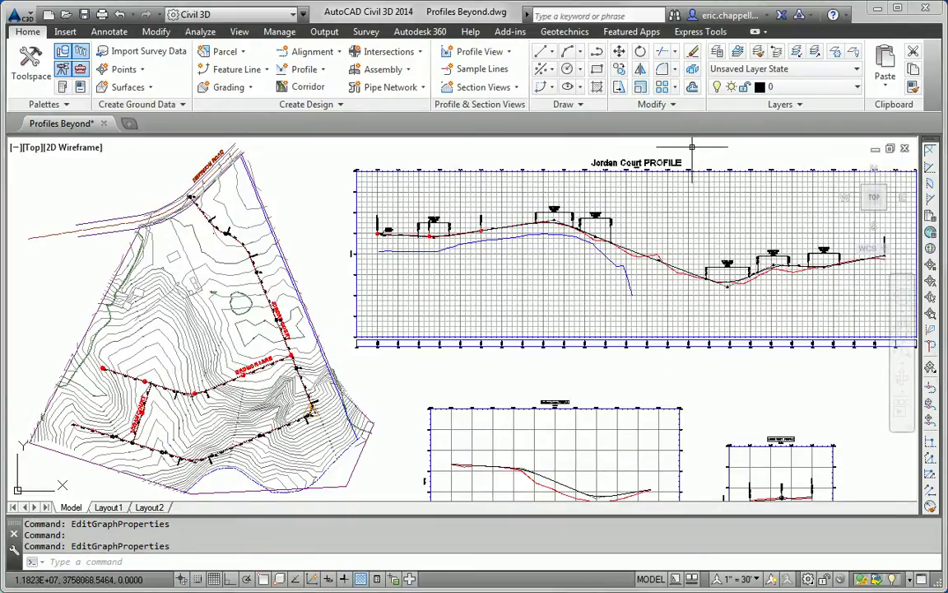
# - Match the Madison Lane profile view to Jordan Court's style using MATCHPROP
pyautogui.click(915, 88)
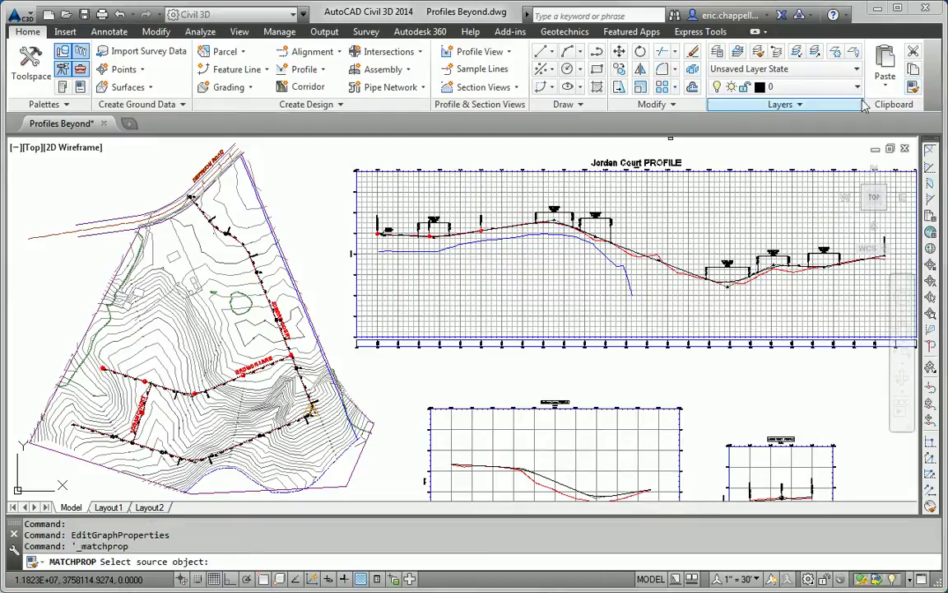
pyautogui.click(704, 216)
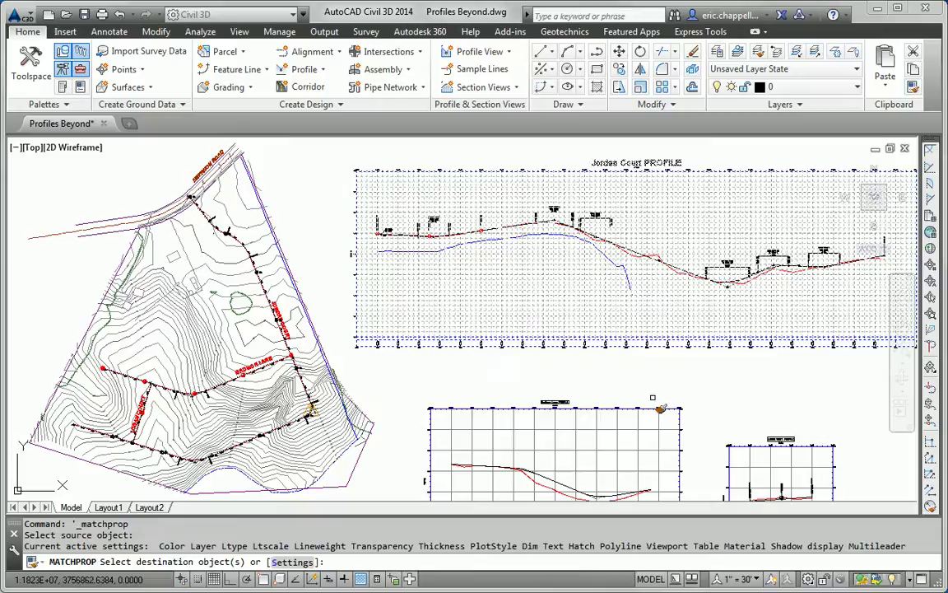
pyautogui.click(634, 429)
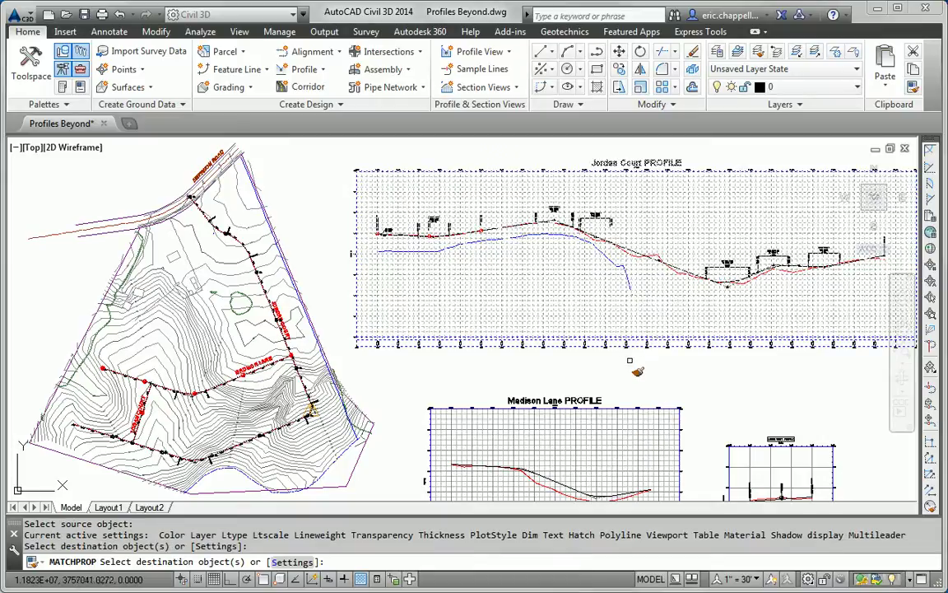
pyautogui.press('Escape')
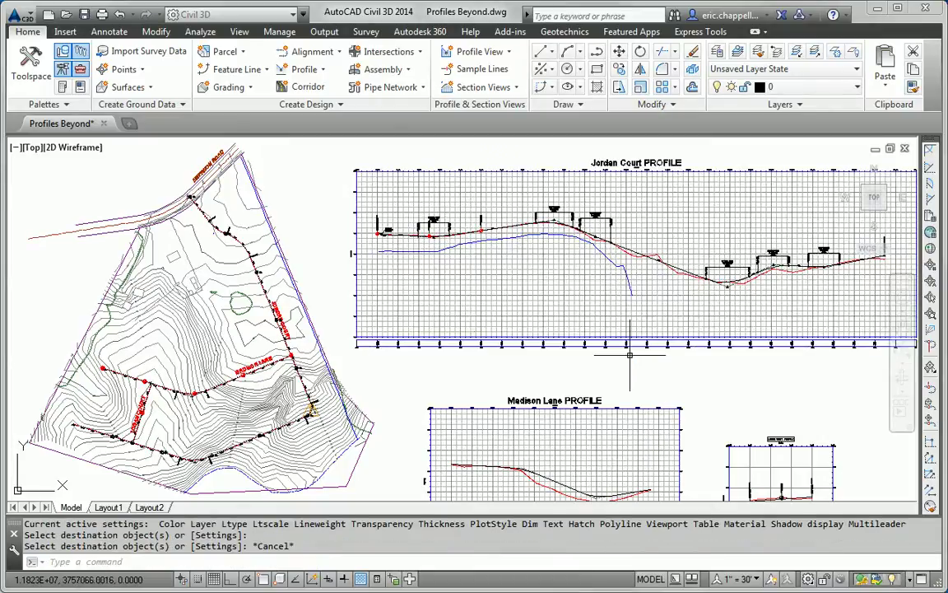
# - Match the Logan Court profile view to Jordan Court's style the same way
pyautogui.moveTo(629, 355); pyautogui.dragTo(491, 284, button='middle')
pyautogui.click(913, 87)
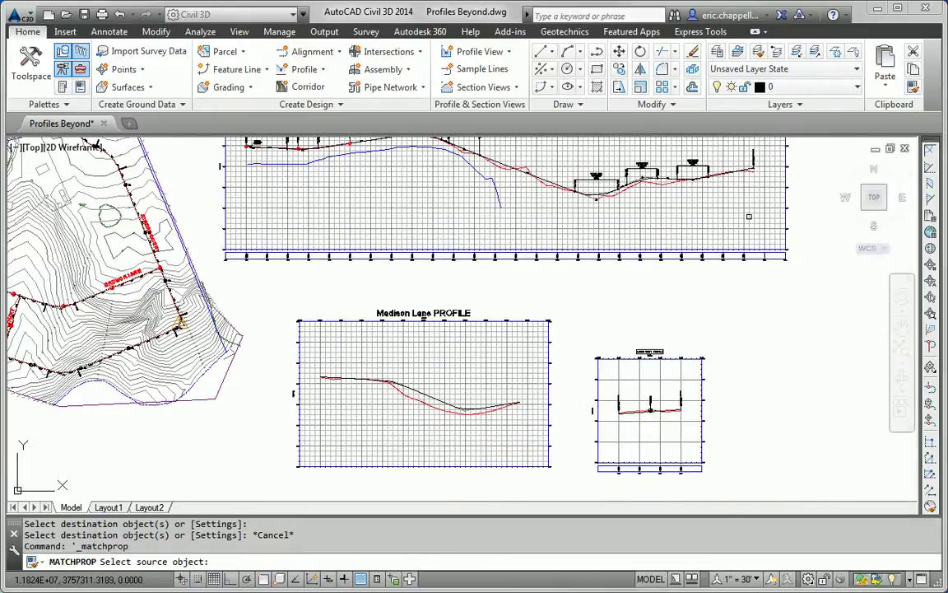
pyautogui.click(649, 258)
pyautogui.click(689, 381)
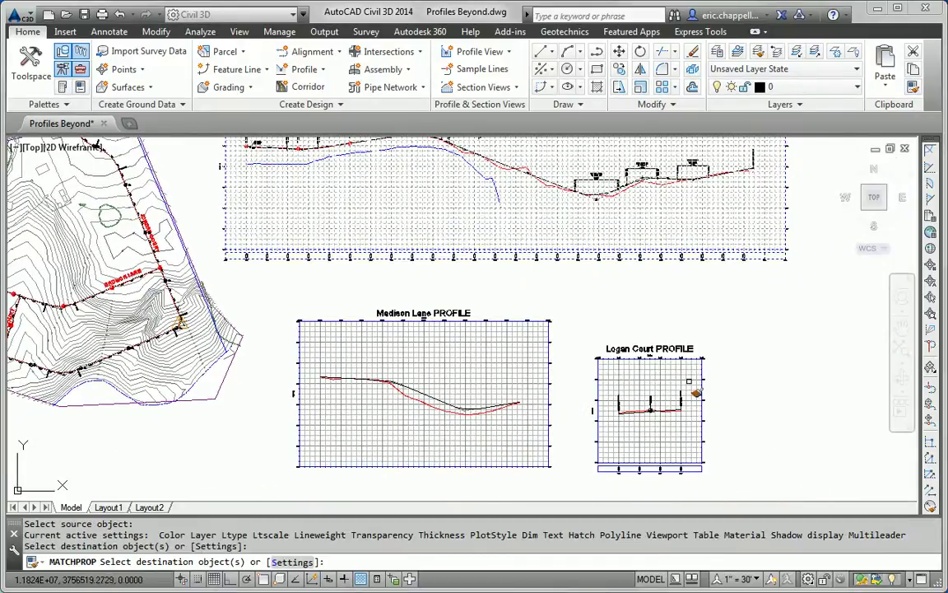
pyautogui.press('Escape')
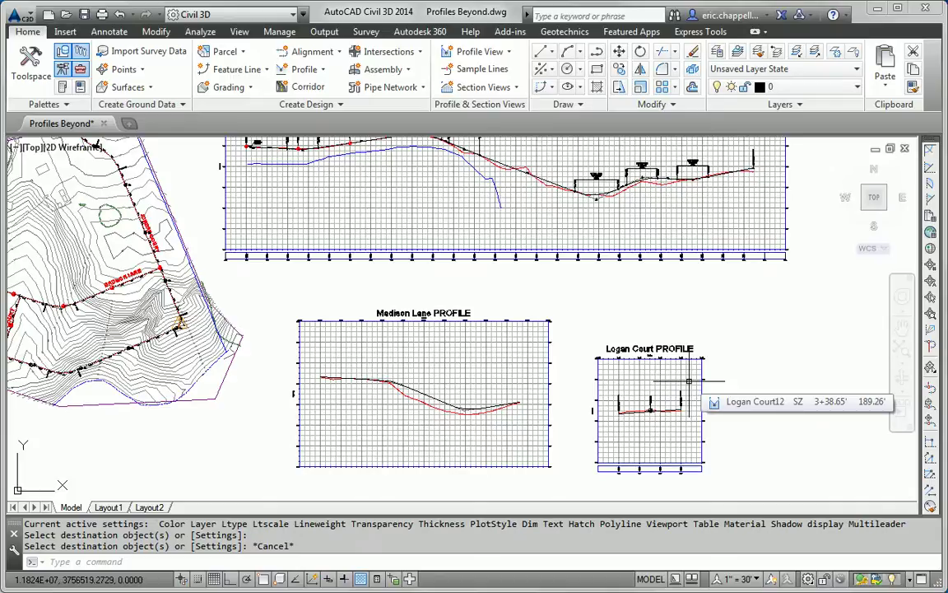
pyautogui.moveTo(652, 366); pyautogui.dragTo(649, 328, button='middle')
pyautogui.click(651, 329)
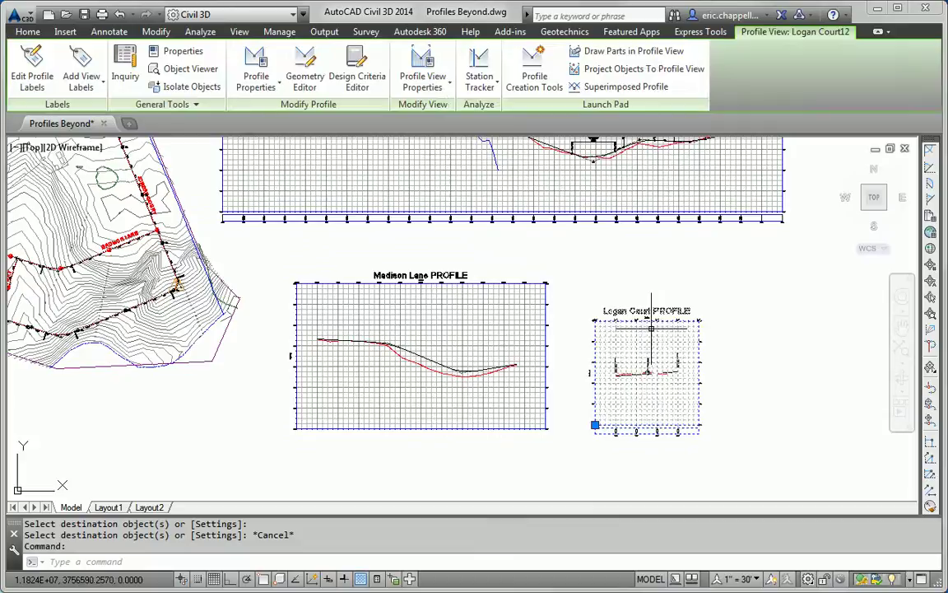
pyautogui.rightClick(641, 266)
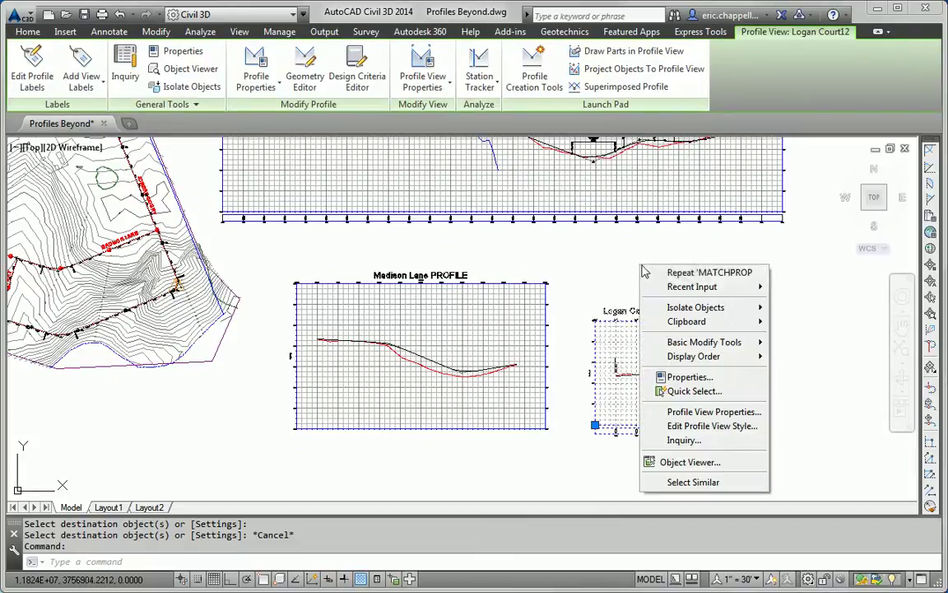
pyautogui.click(713, 411)
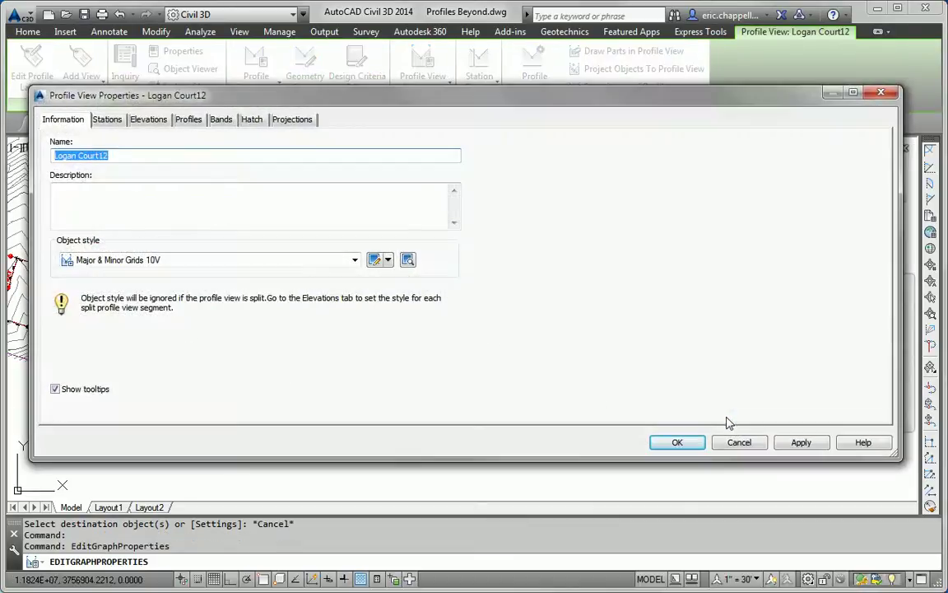
pyautogui.click(223, 124)
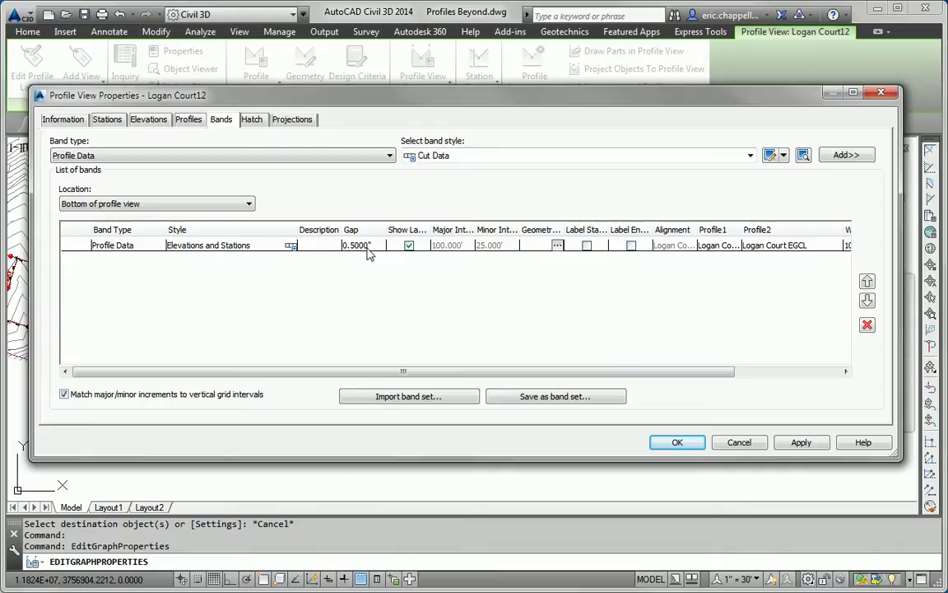
pyautogui.click(425, 398)
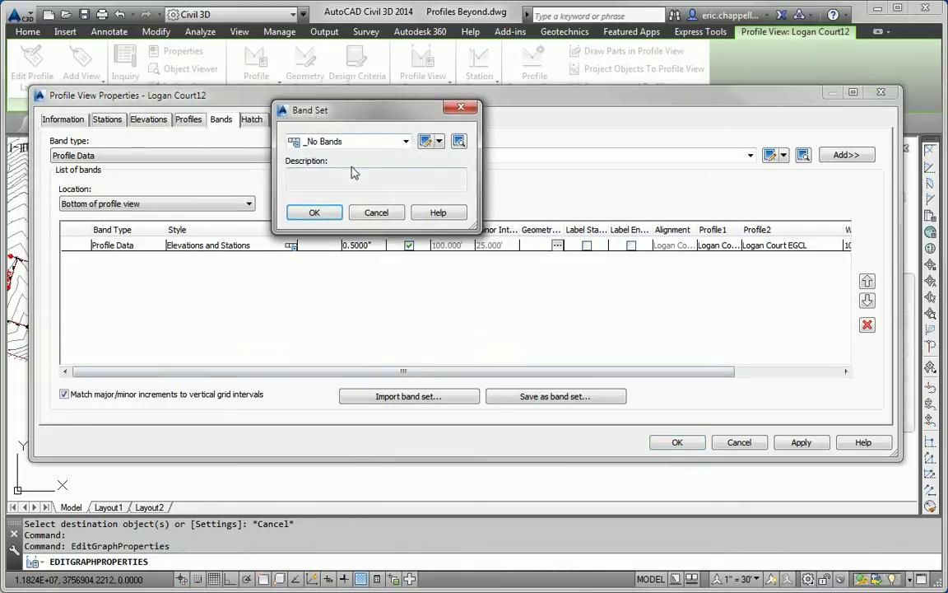
pyautogui.click(405, 141)
pyautogui.click(406, 141)
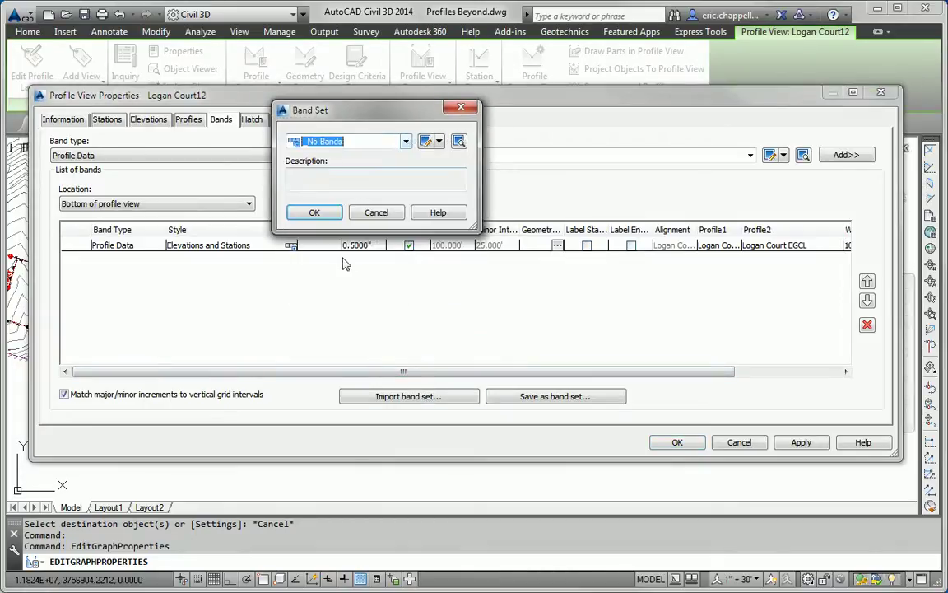
pyautogui.click(373, 213)
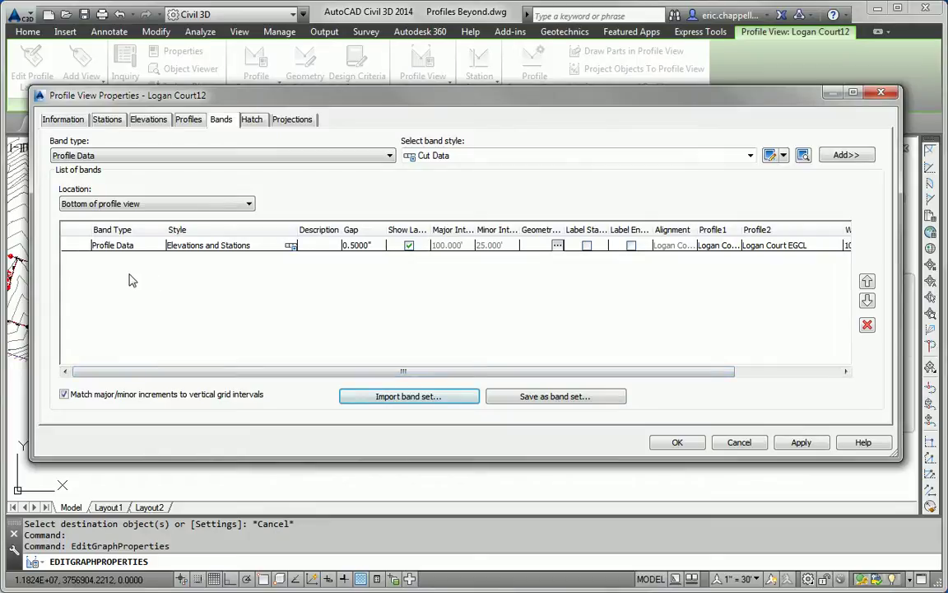
# - Save Logan Court's current bands as a new band set named My Band Set
pyautogui.click(531, 398)
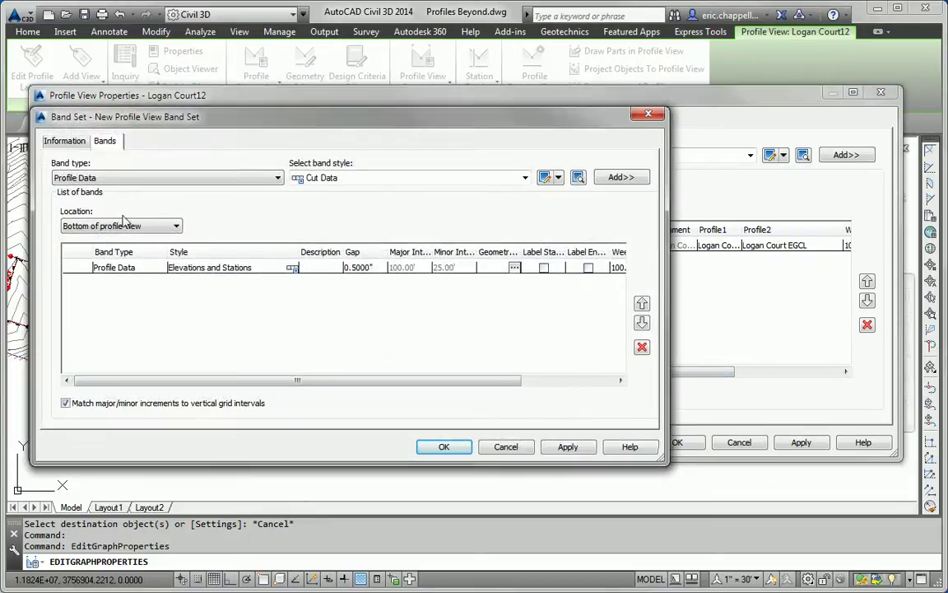
pyautogui.click(64, 141)
pyautogui.click(166, 176)
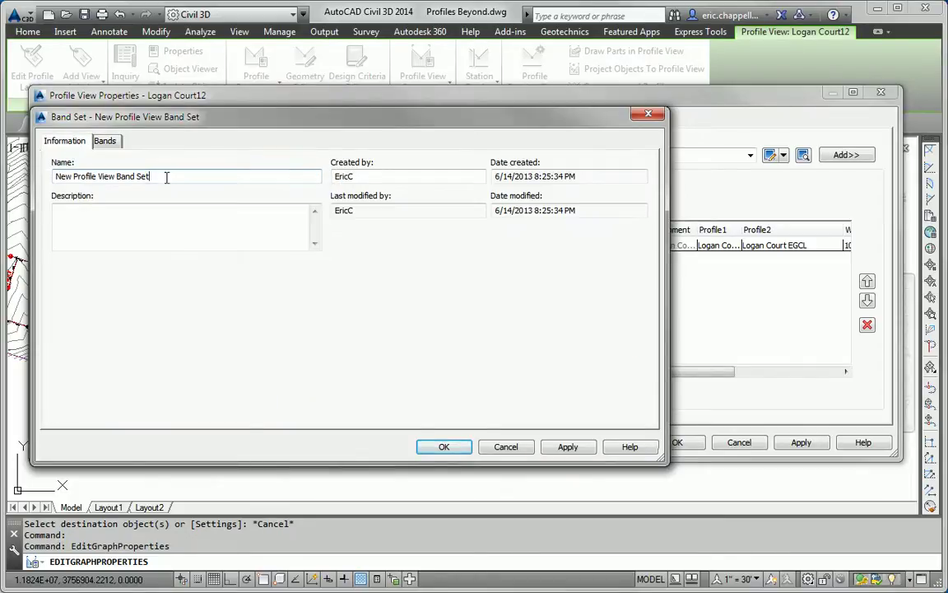
pyautogui.moveTo(166, 176); pyautogui.dragTo(10, 188)
pyautogui.write('My B')
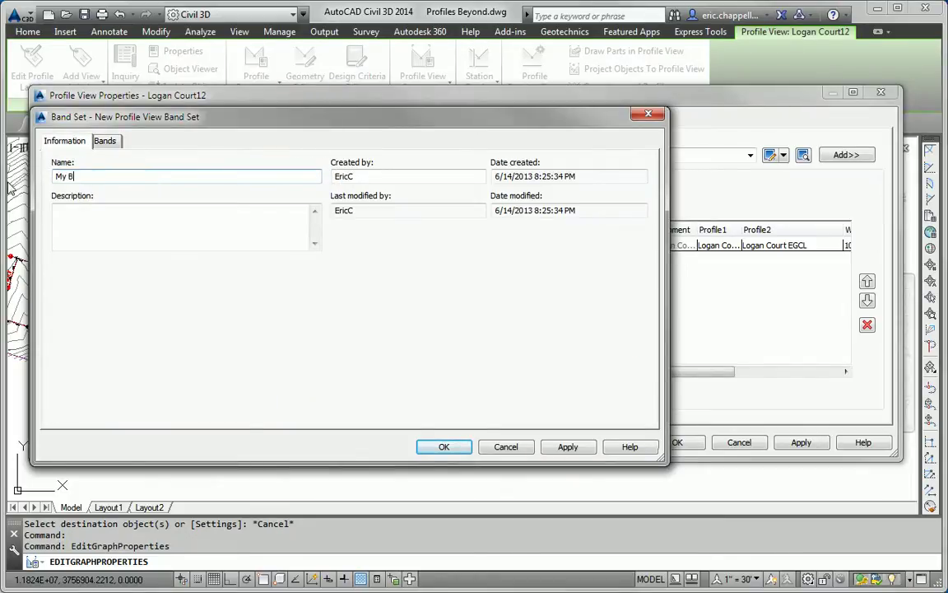
pyautogui.write('and Set')
pyautogui.click(443, 447)
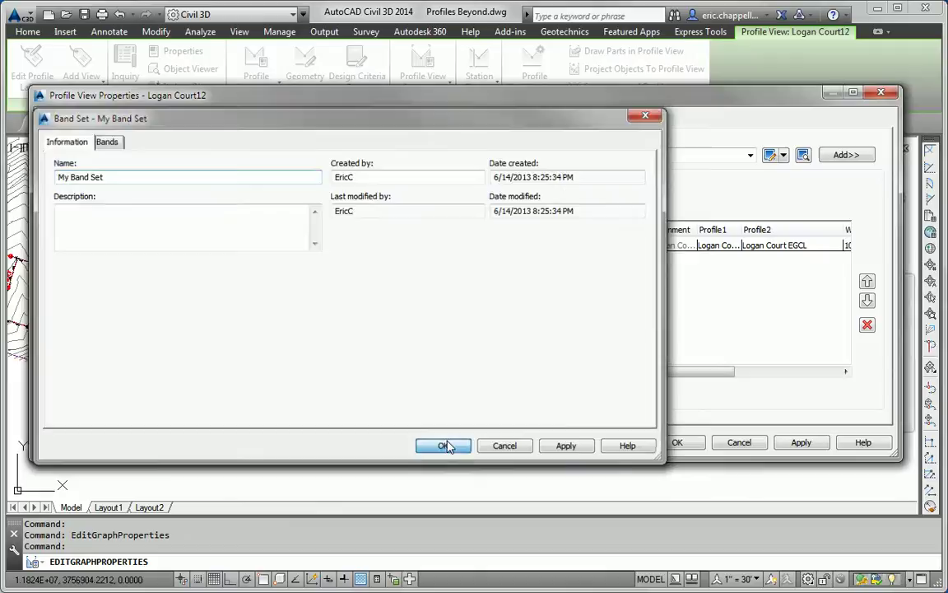
# - Import My Band Set into the Madison Lane profile view's bands and apply it
pyautogui.click(677, 443)
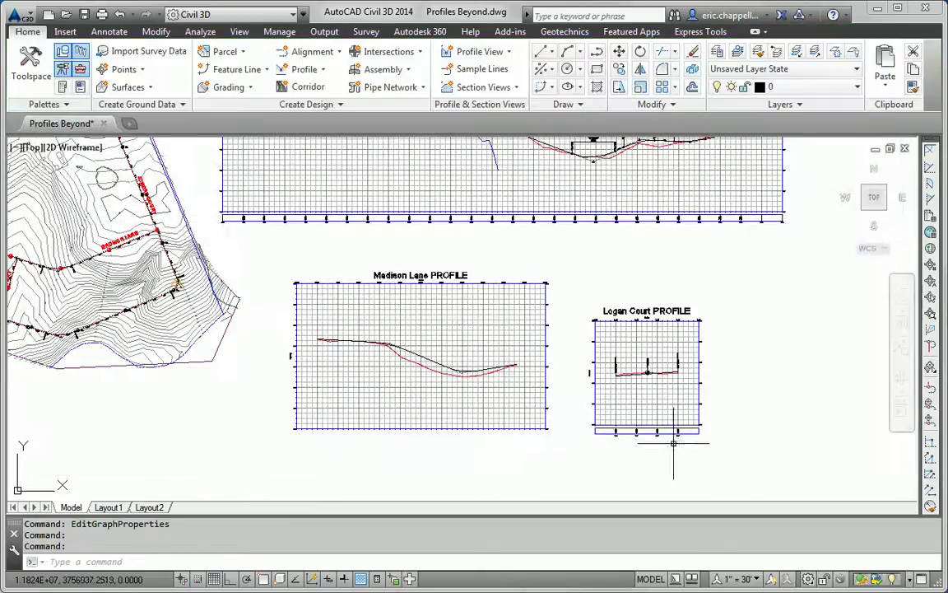
pyautogui.click(486, 313)
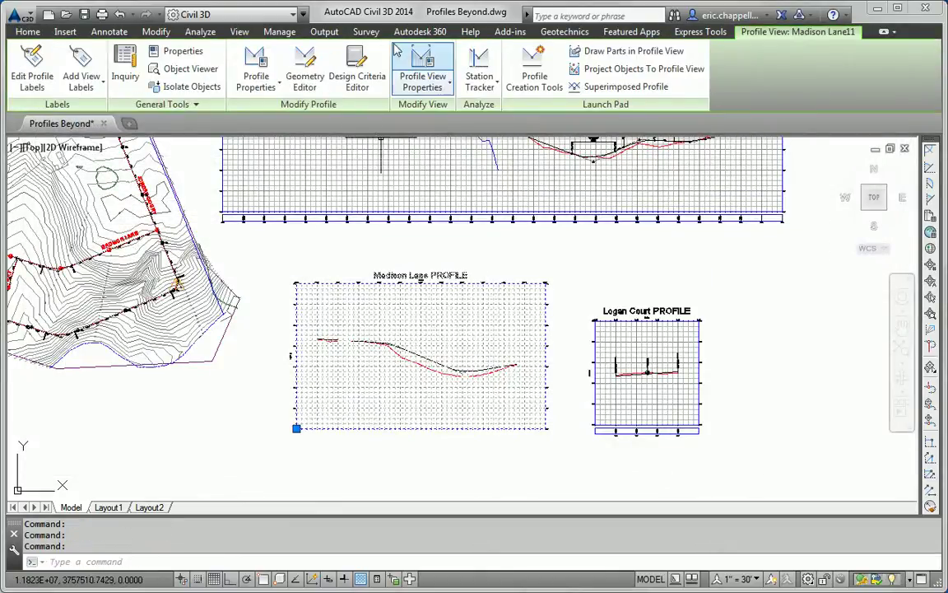
pyautogui.click(422, 68)
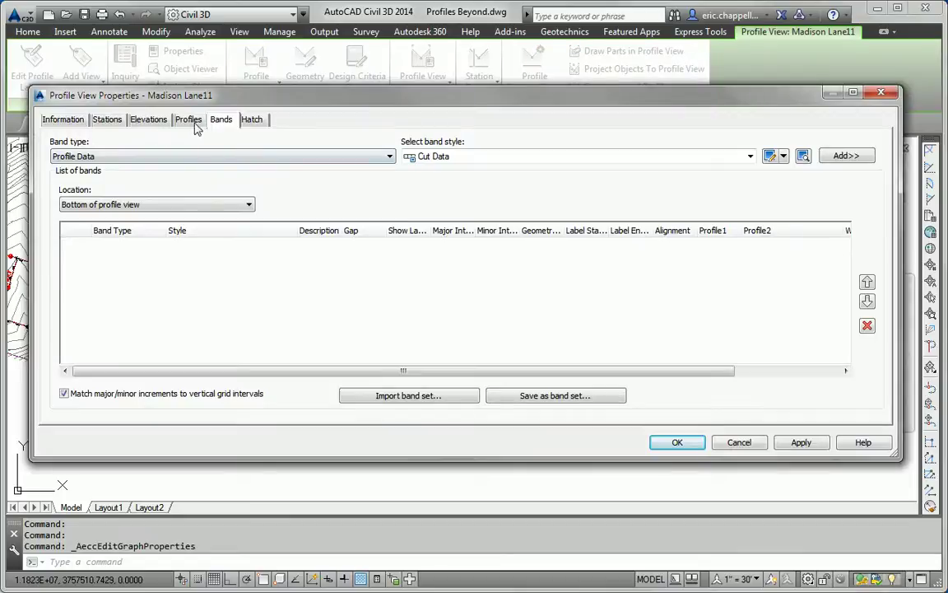
pyautogui.click(441, 395)
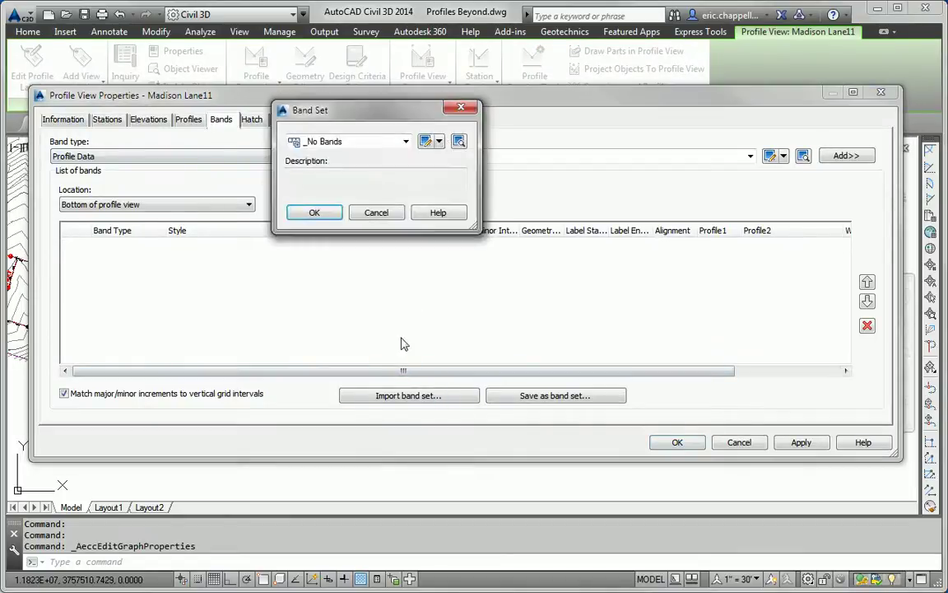
pyautogui.click(354, 142)
pyautogui.click(329, 215)
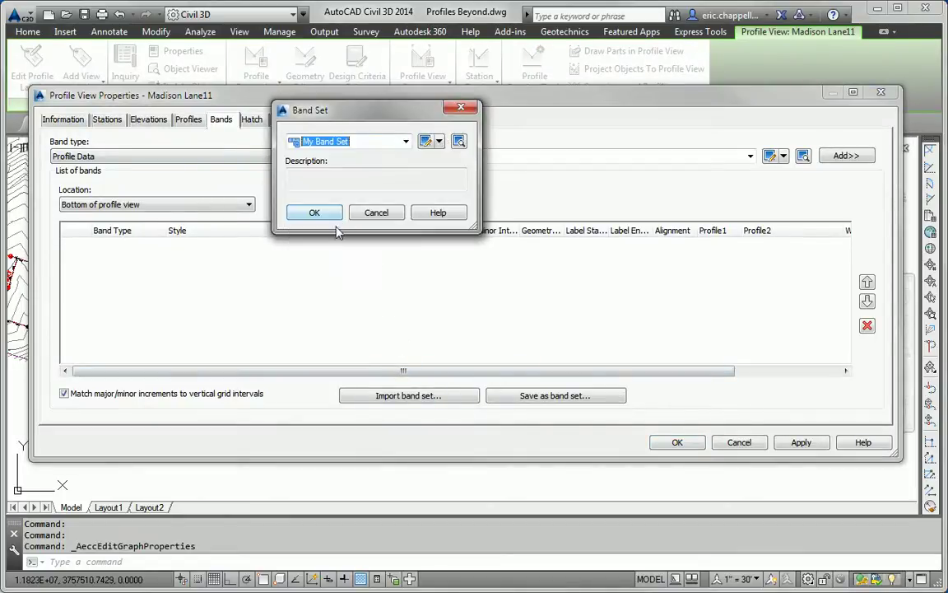
pyautogui.click(329, 216)
pyautogui.click(677, 443)
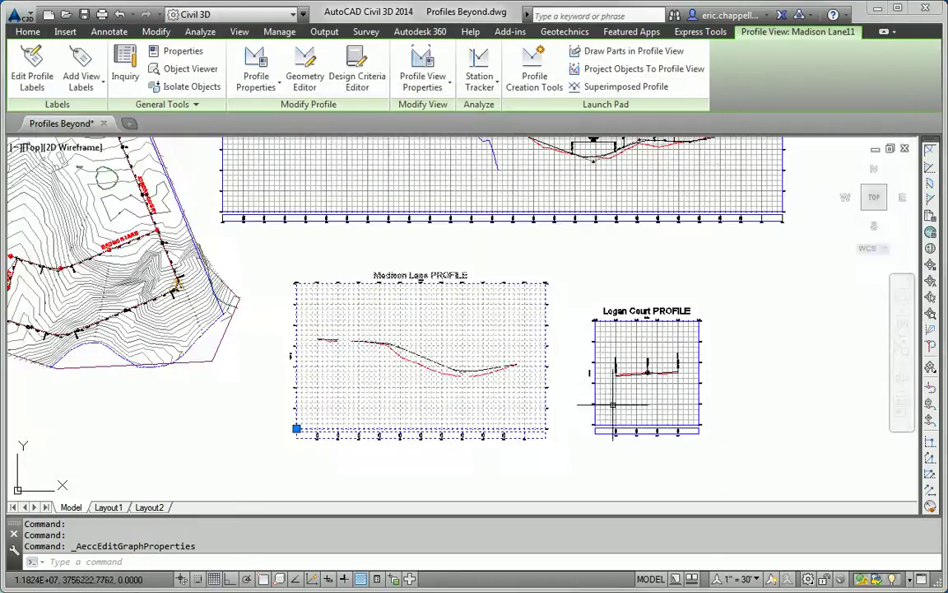
pyautogui.press('Escape')
pyautogui.press('Escape')
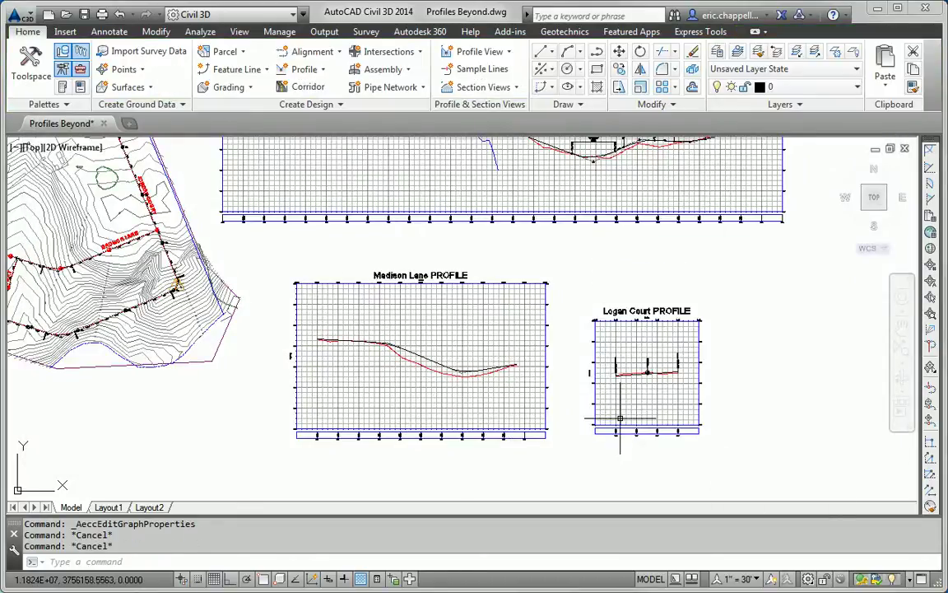
pyautogui.moveTo(616, 377); pyautogui.dragTo(614, 323, button='middle')
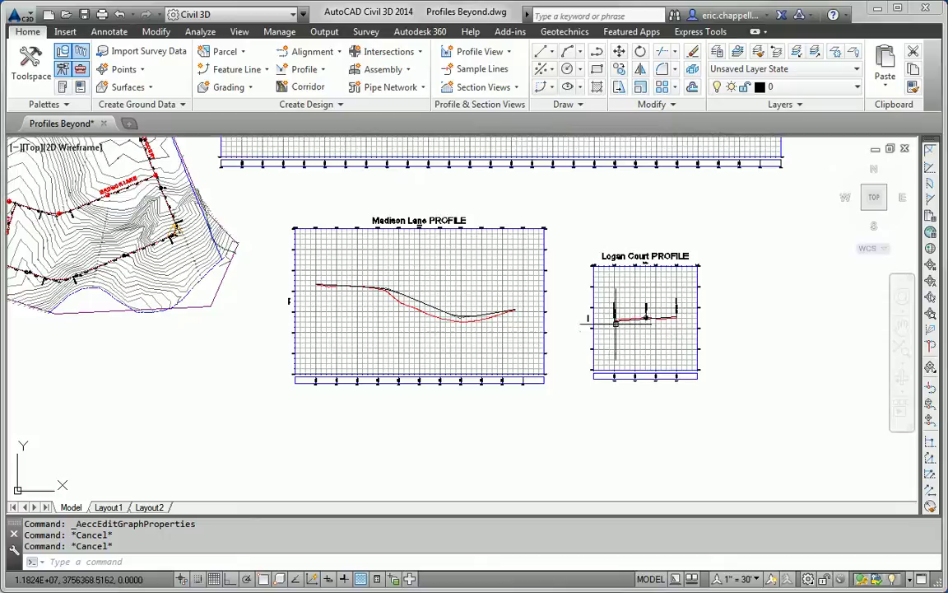
pyautogui.scroll(5, 422, 385)
pyautogui.scroll(-5, 423, 385)
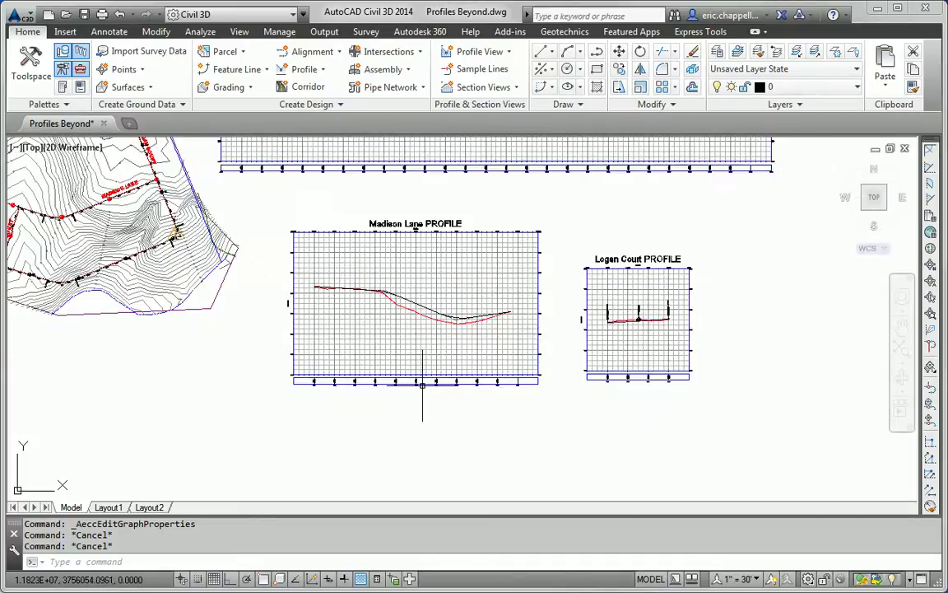
pyautogui.scroll(3, 370, 267)
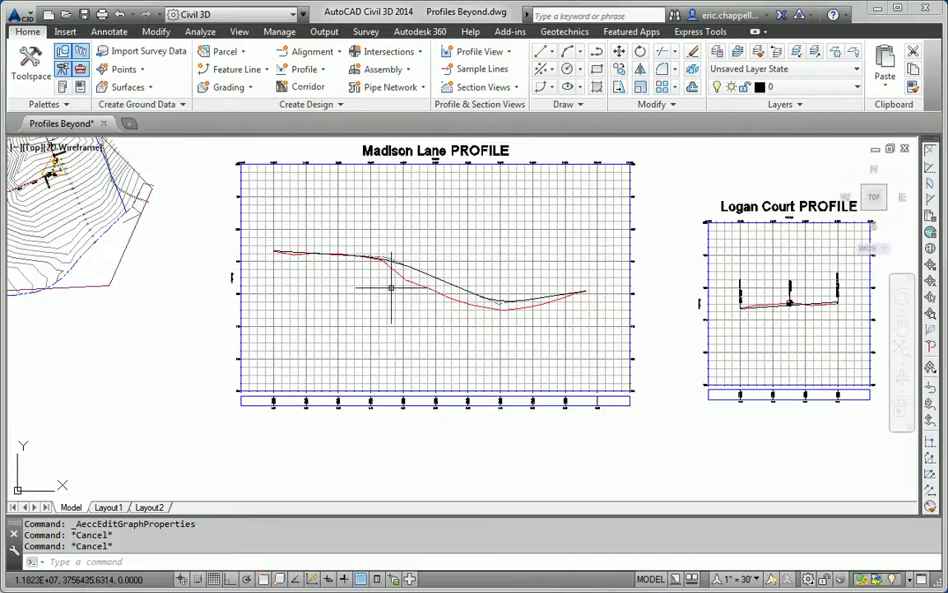
pyautogui.scroll(3, 501, 313)
pyautogui.moveTo(477, 420); pyautogui.dragTo(482, 307, button='middle')
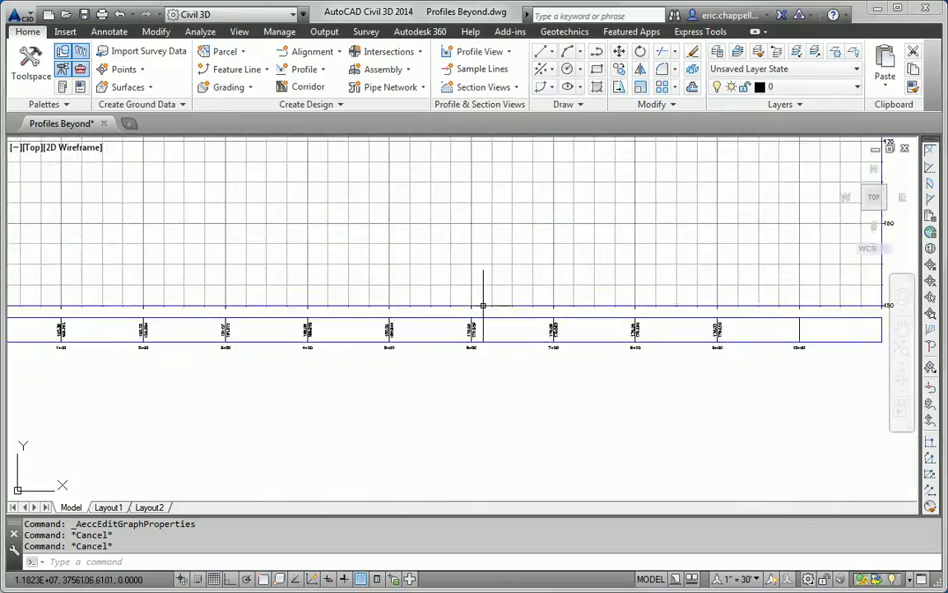
pyautogui.scroll(4, 482, 321)
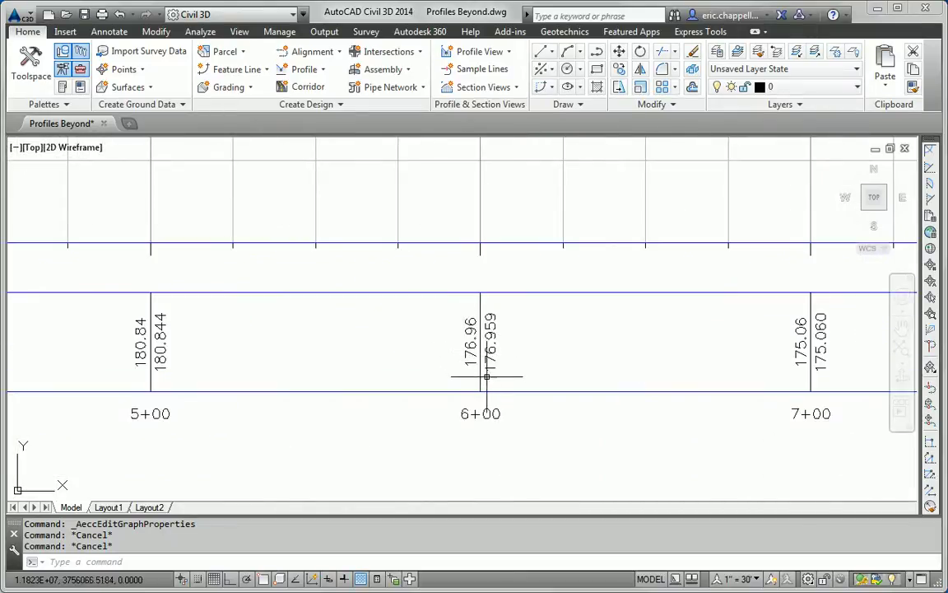
pyautogui.scroll(-5, 495, 383)
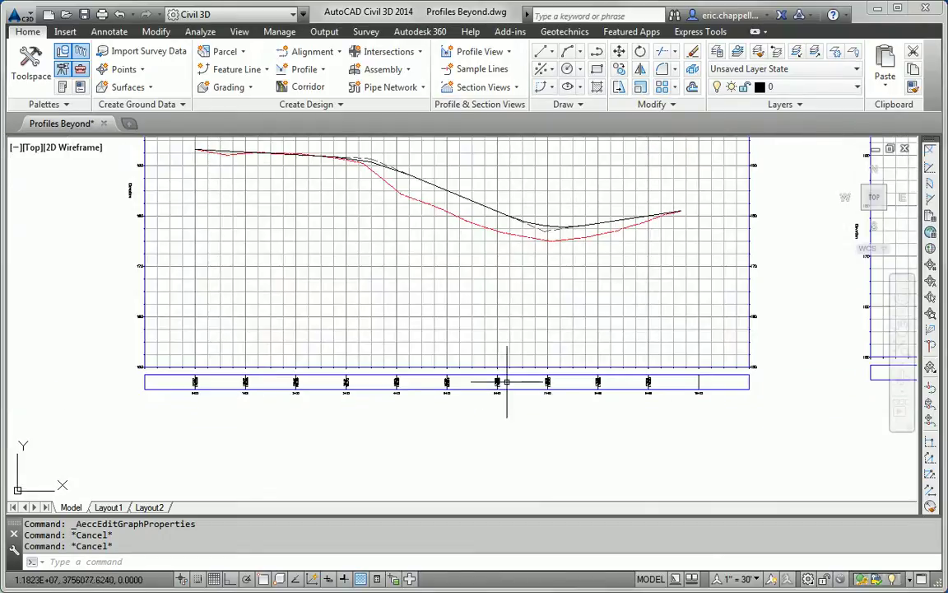
pyautogui.click(497, 350)
# - Set the Madison Lane band's Profile2 to Madison Lane FGCL in the view's Bands
pyautogui.rightClick(497, 412)
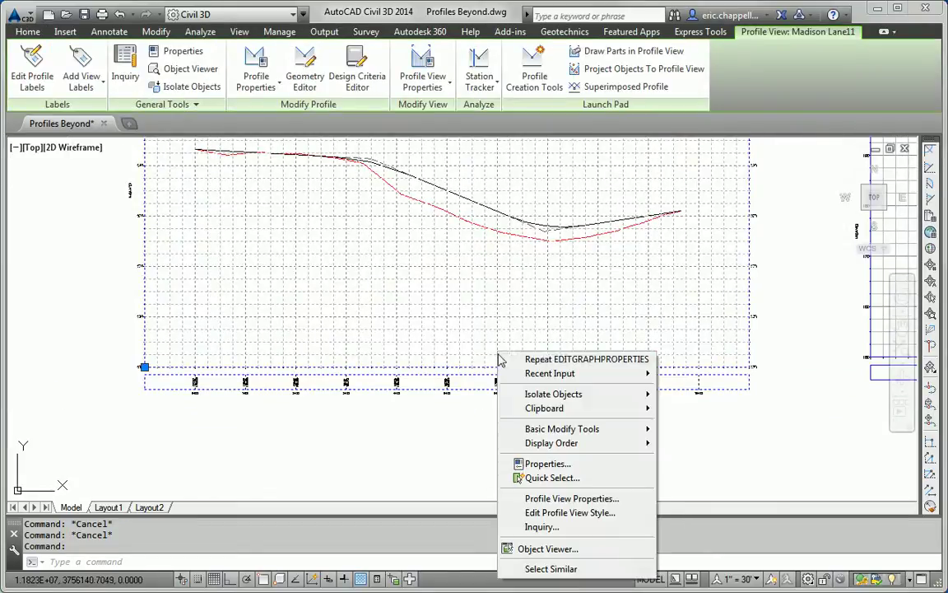
pyautogui.click(587, 499)
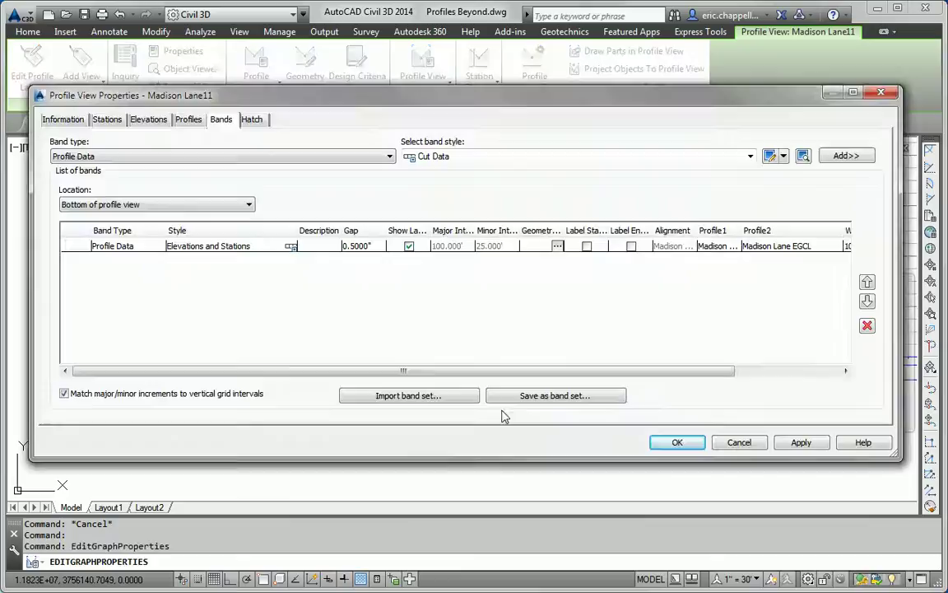
pyautogui.moveTo(470, 374); pyautogui.dragTo(645, 374)
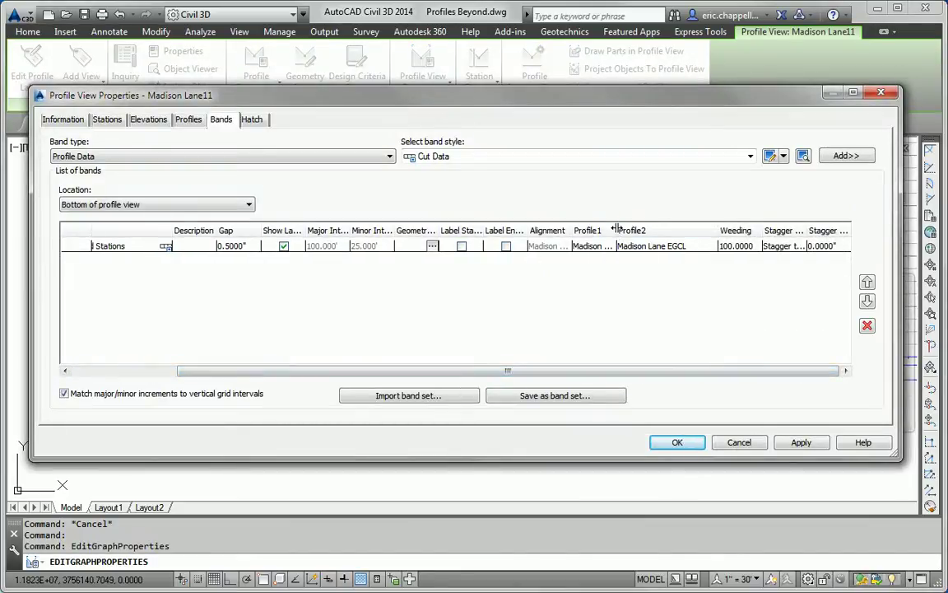
pyautogui.moveTo(615, 231); pyautogui.dragTo(658, 231)
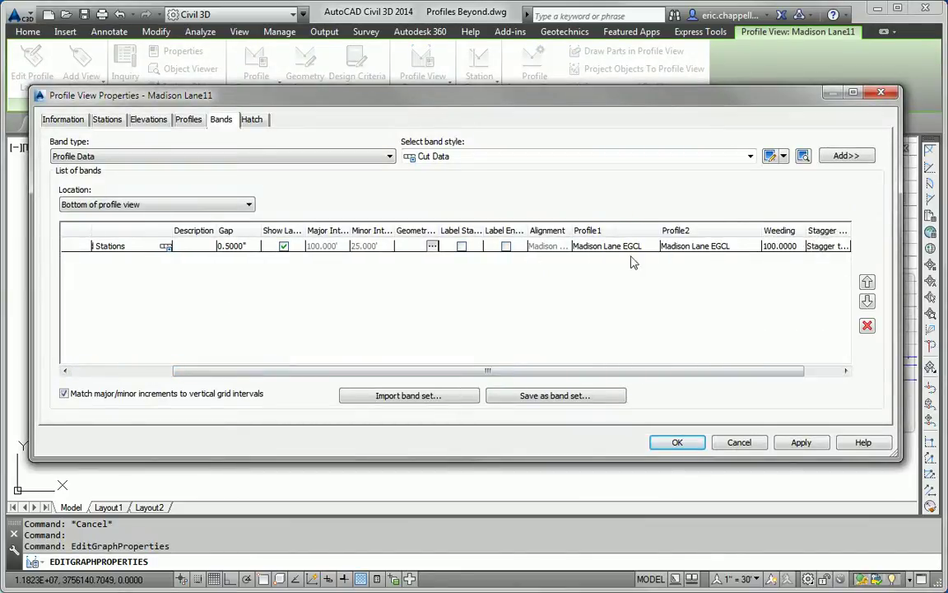
pyautogui.click(696, 248)
pyautogui.click(696, 248)
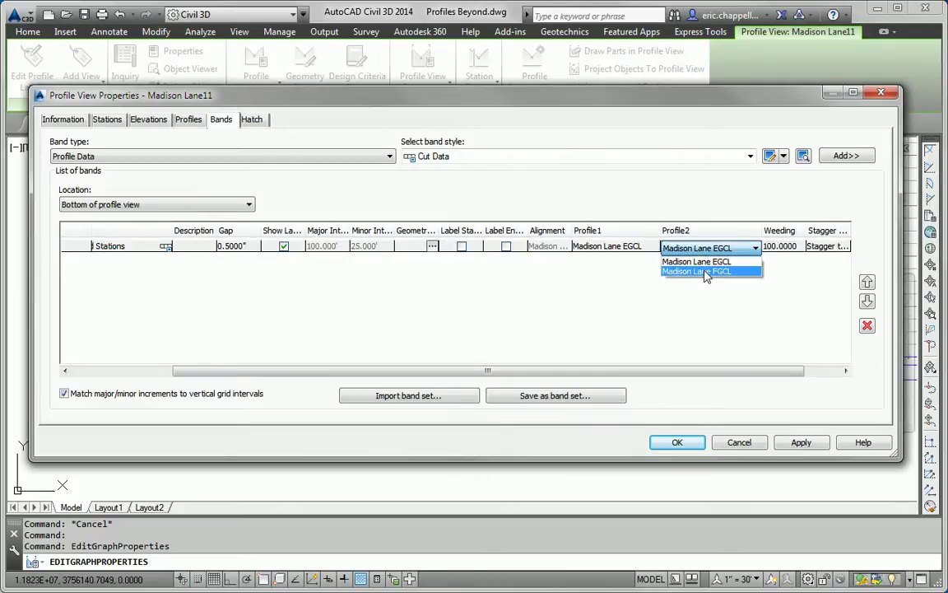
pyautogui.click(692, 271)
pyautogui.click(690, 444)
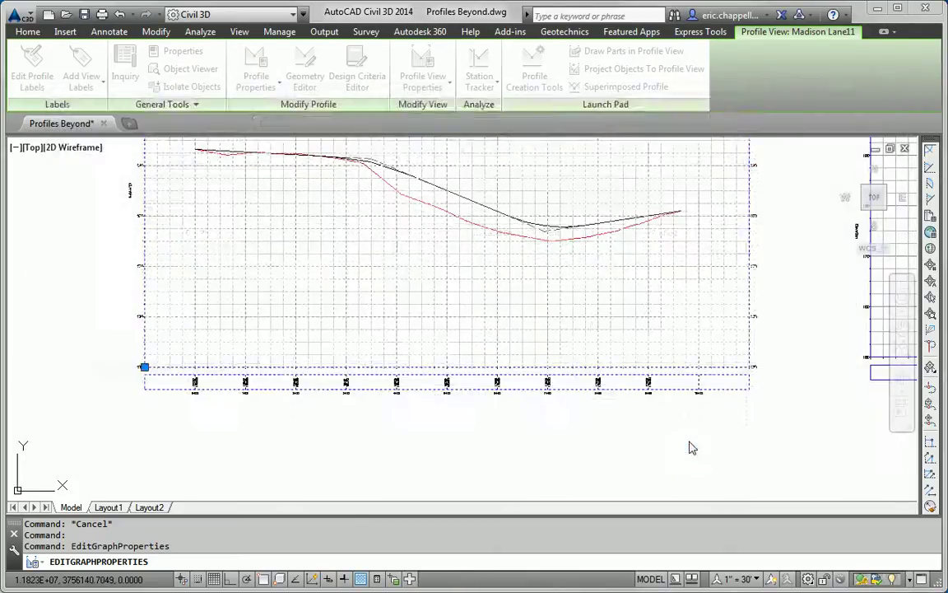
pyautogui.scroll(4, 545, 398)
pyautogui.scroll(2, 545, 397)
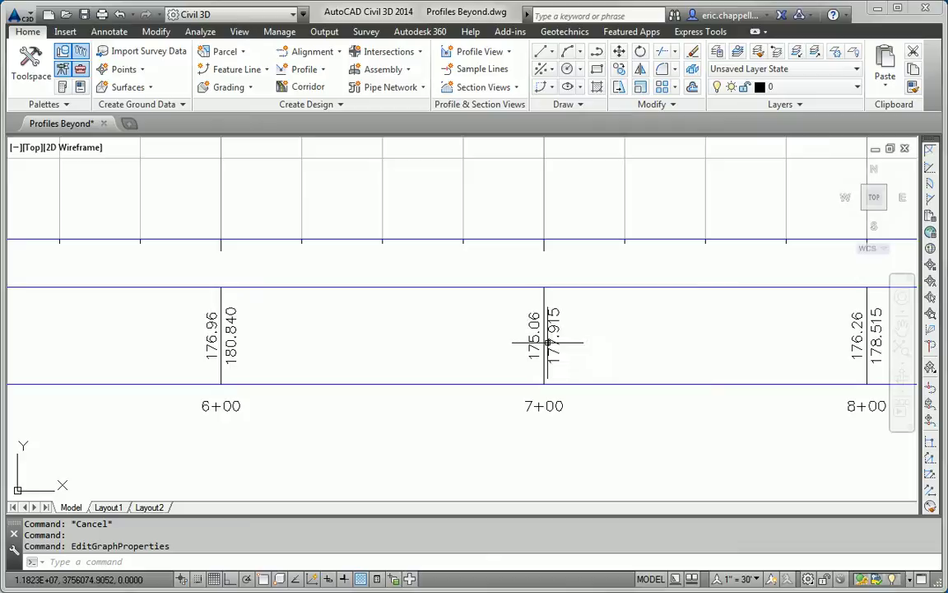
pyautogui.scroll(-2, 548, 354)
pyautogui.scroll(-3, 549, 354)
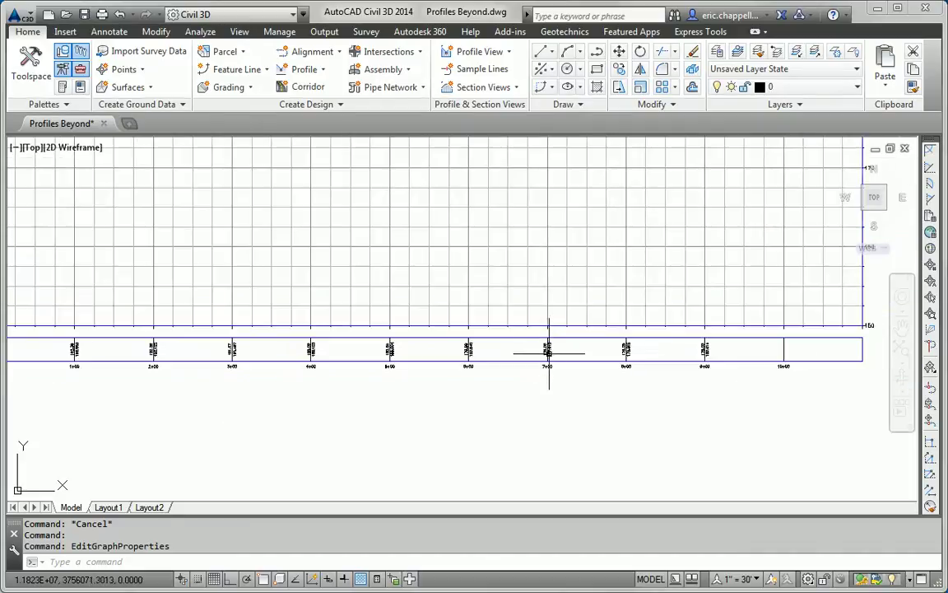
pyautogui.moveTo(545, 309); pyautogui.dragTo(543, 401, button='middle')
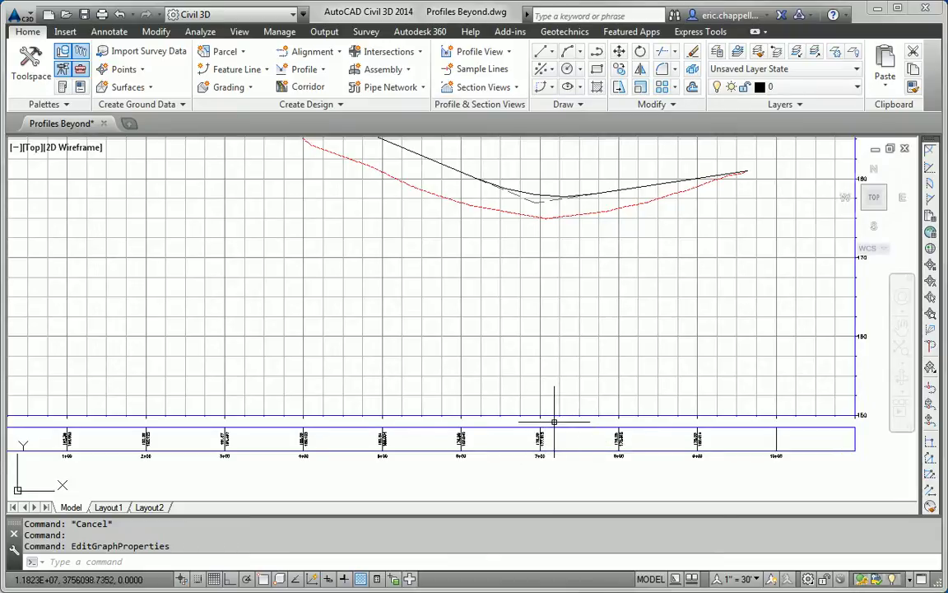
pyautogui.scroll(-2, 537, 295)
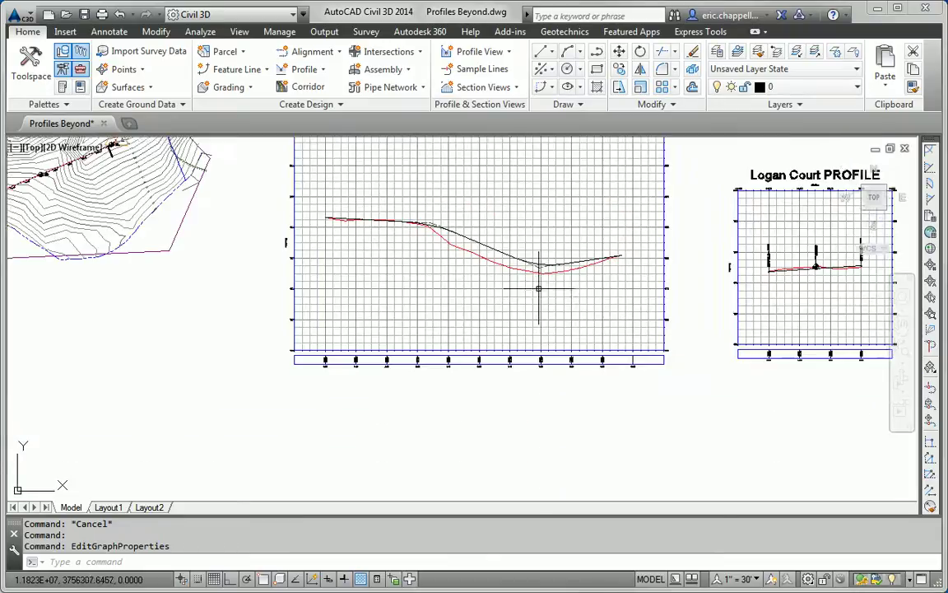
pyautogui.moveTo(538, 288); pyautogui.dragTo(538, 318, button='middle')
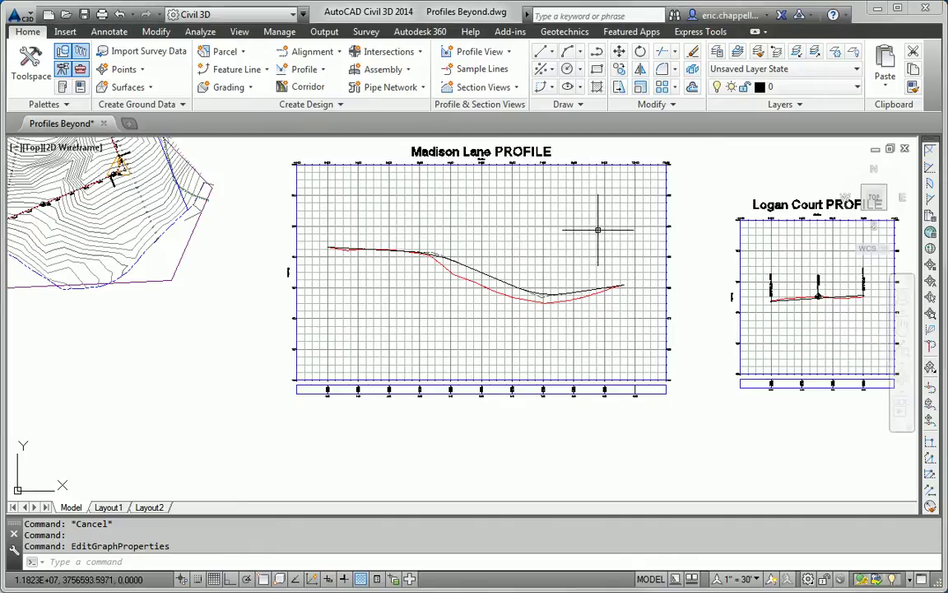
pyautogui.moveTo(601, 229); pyautogui.dragTo(554, 328, button='middle')
pyautogui.scroll(-3, 548, 329)
pyautogui.scroll(1, 536, 334)
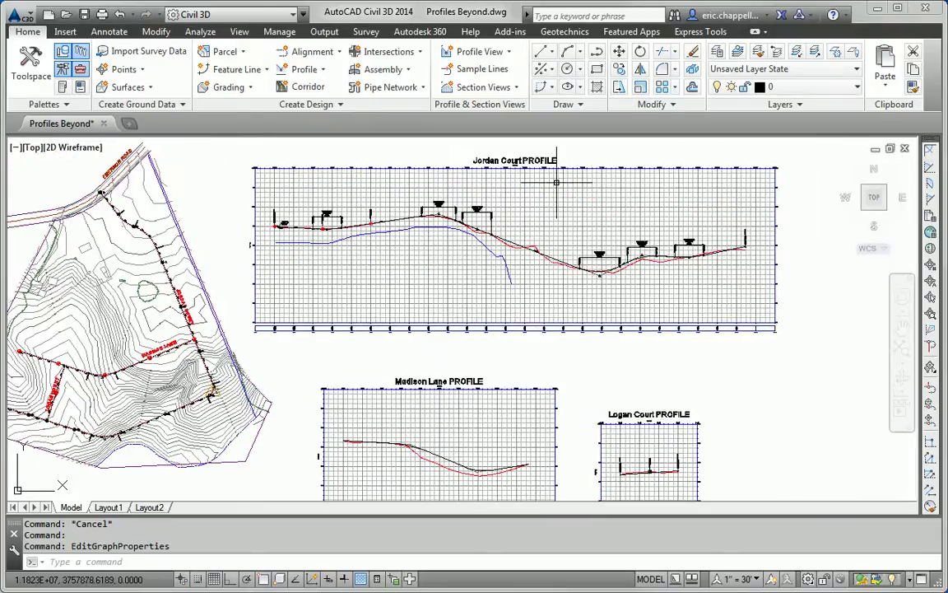
pyautogui.scroll(3, 482, 226)
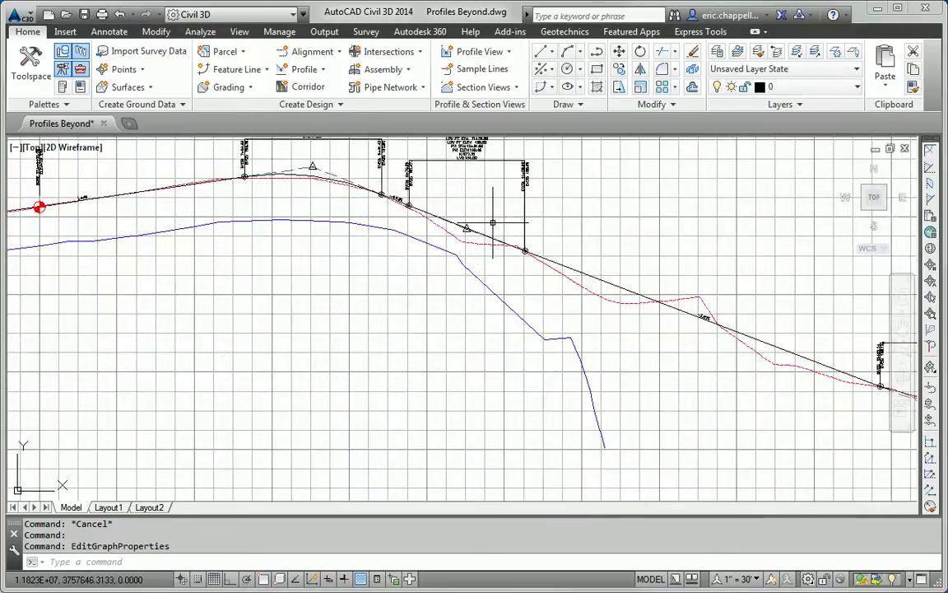
pyautogui.moveTo(491, 204); pyautogui.dragTo(512, 321, button='middle')
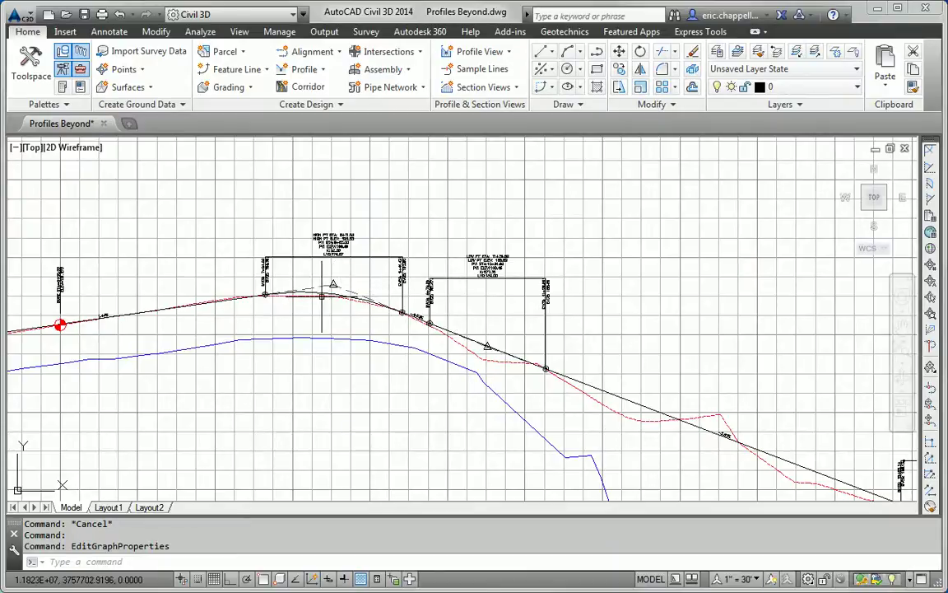
pyautogui.click(322, 295)
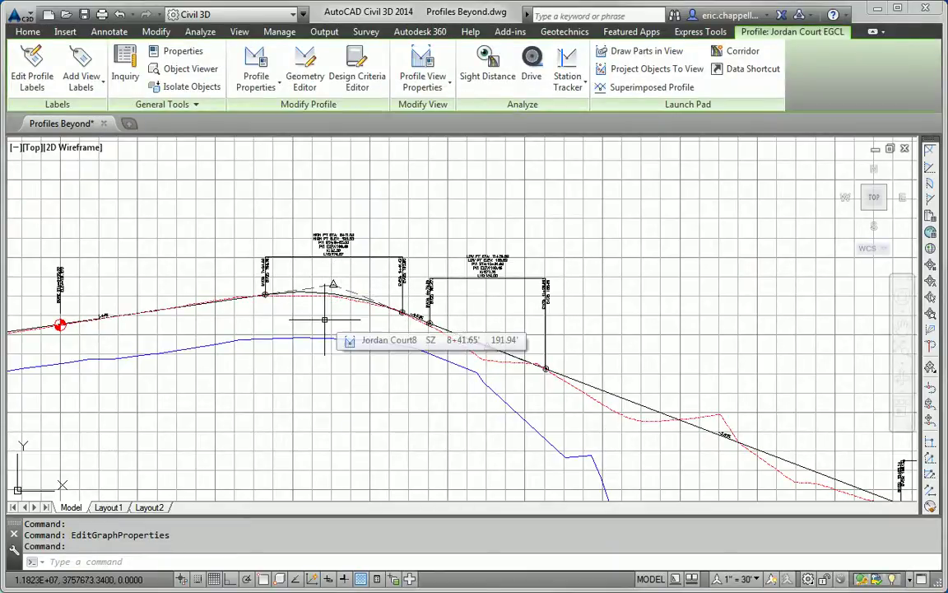
pyautogui.press('Escape')
pyautogui.press('Escape')
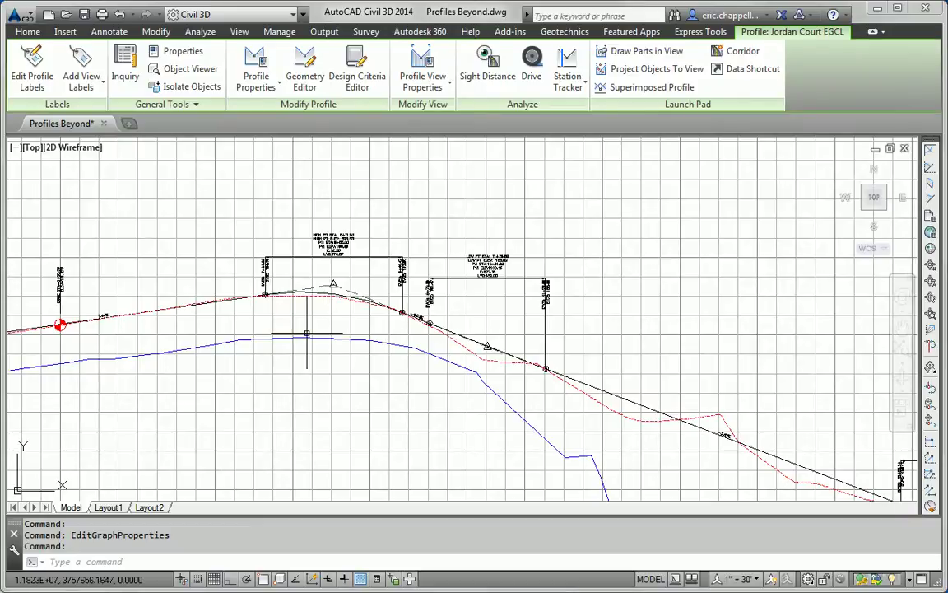
pyautogui.scroll(-5, 457, 395)
pyautogui.scroll(6, 391, 286)
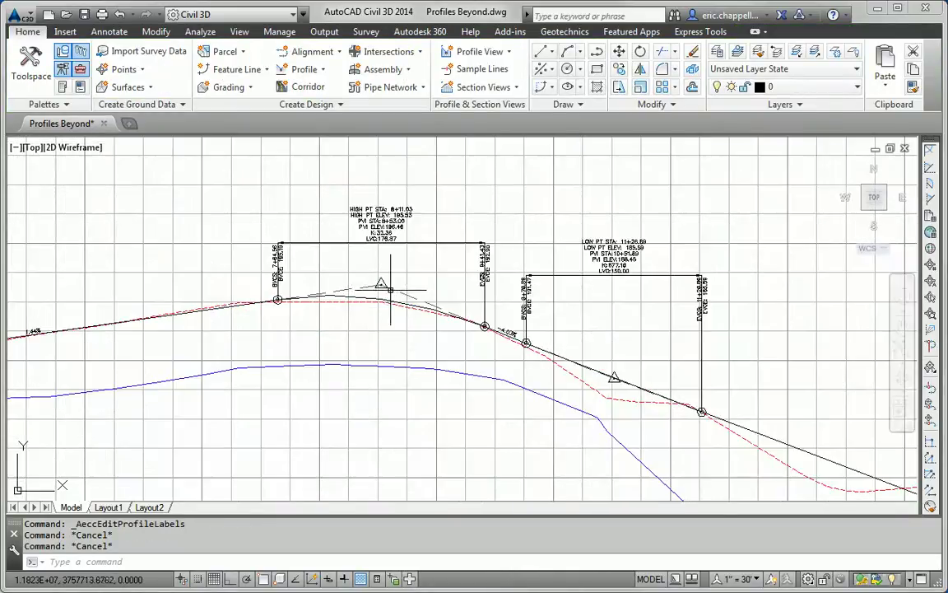
# - Save Jordan Court FGCL's profile labels as the label set 'My Label Set'
pyautogui.click(383, 286)
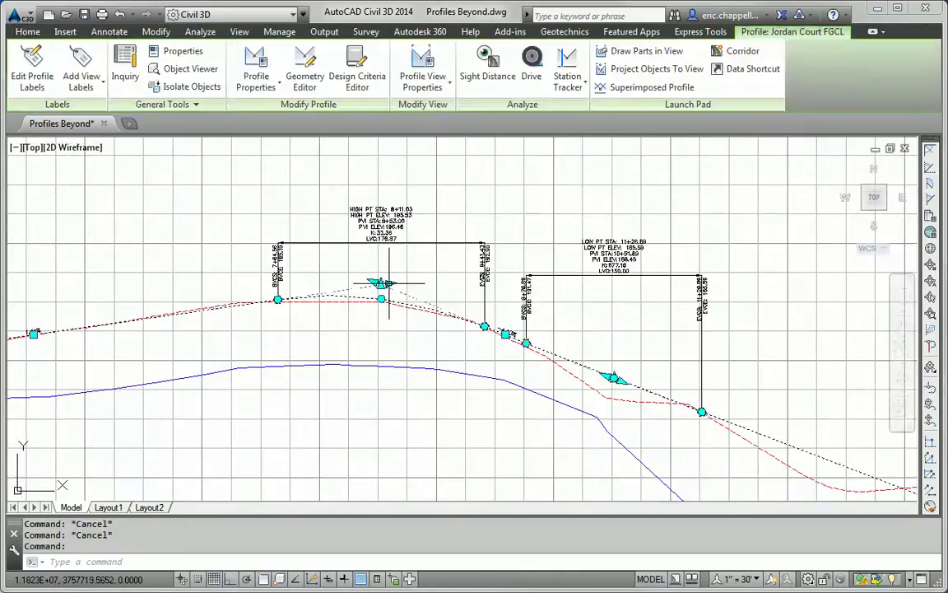
pyautogui.click(31, 67)
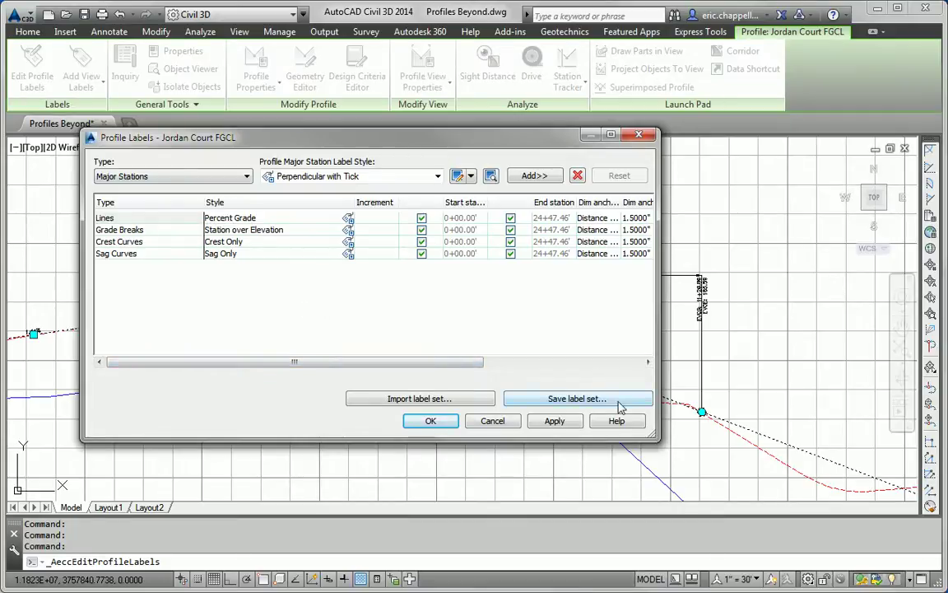
pyautogui.click(576, 399)
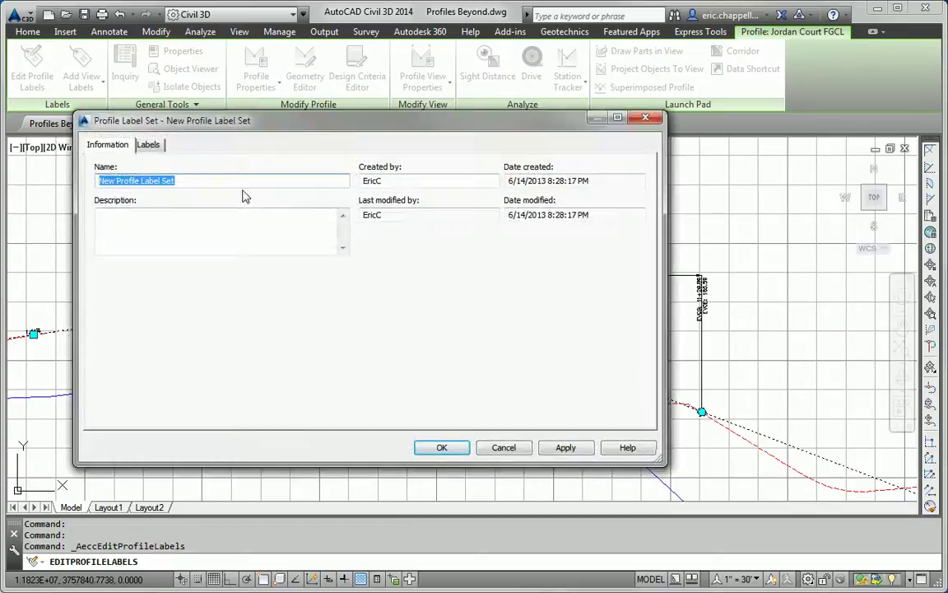
pyautogui.write('M')
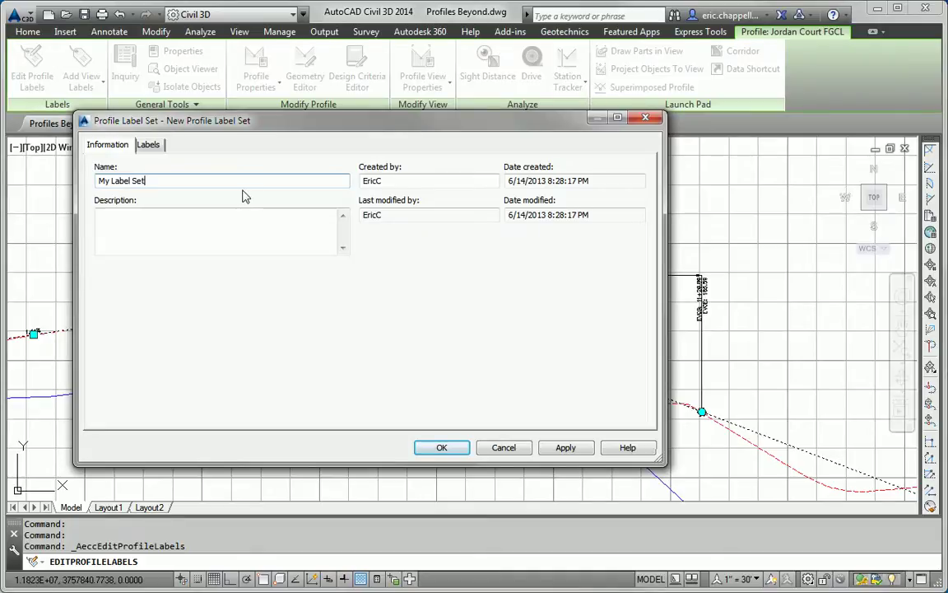
pyautogui.write('y Label Set')
pyautogui.click(438, 447)
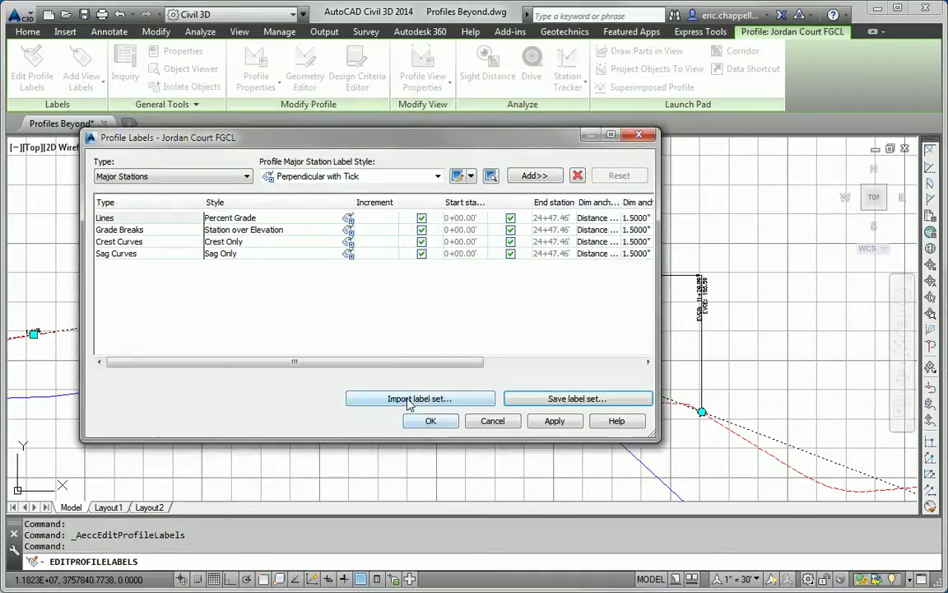
pyautogui.click(431, 421)
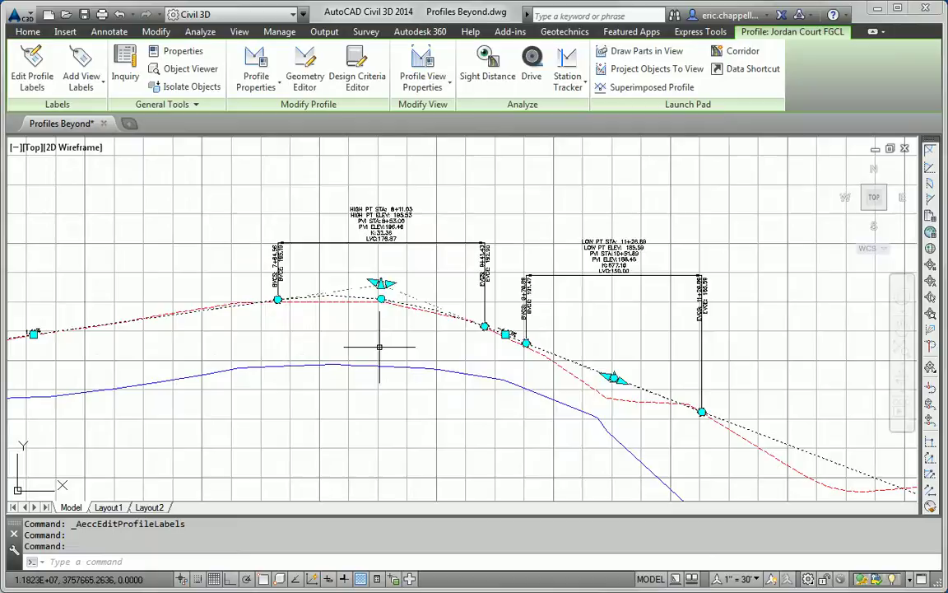
pyautogui.scroll(-8, 378, 343)
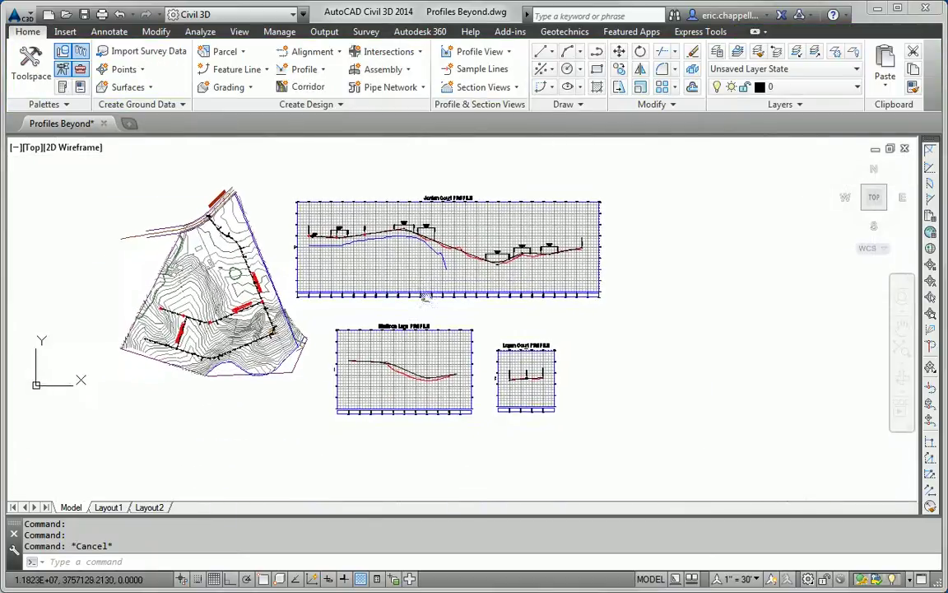
pyautogui.scroll(8, 399, 349)
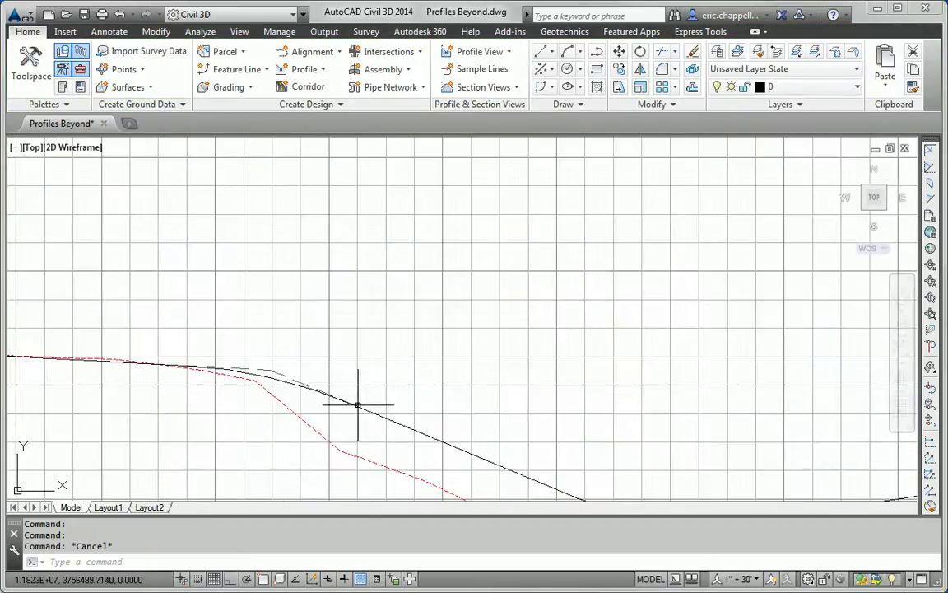
pyautogui.click(358, 406)
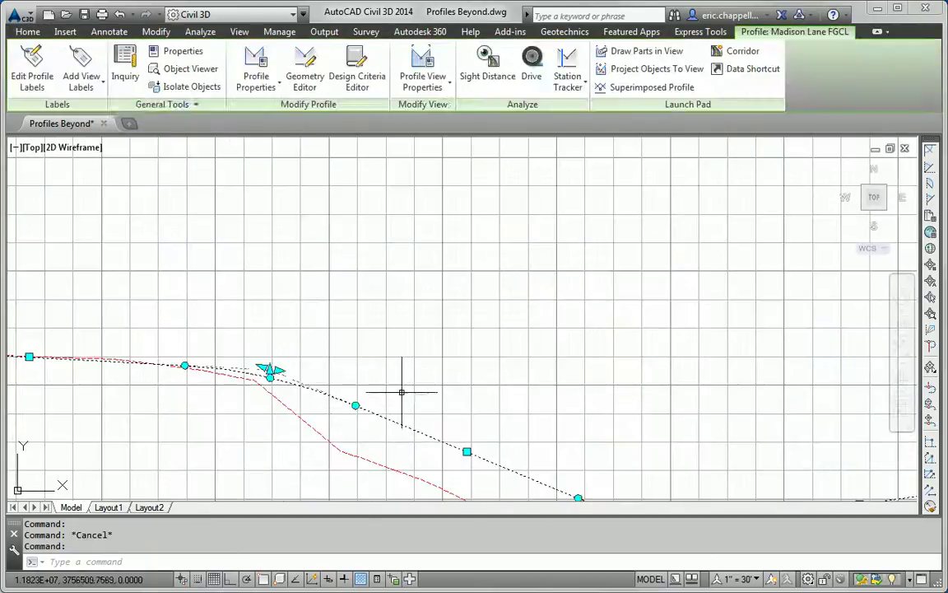
pyautogui.click(39, 85)
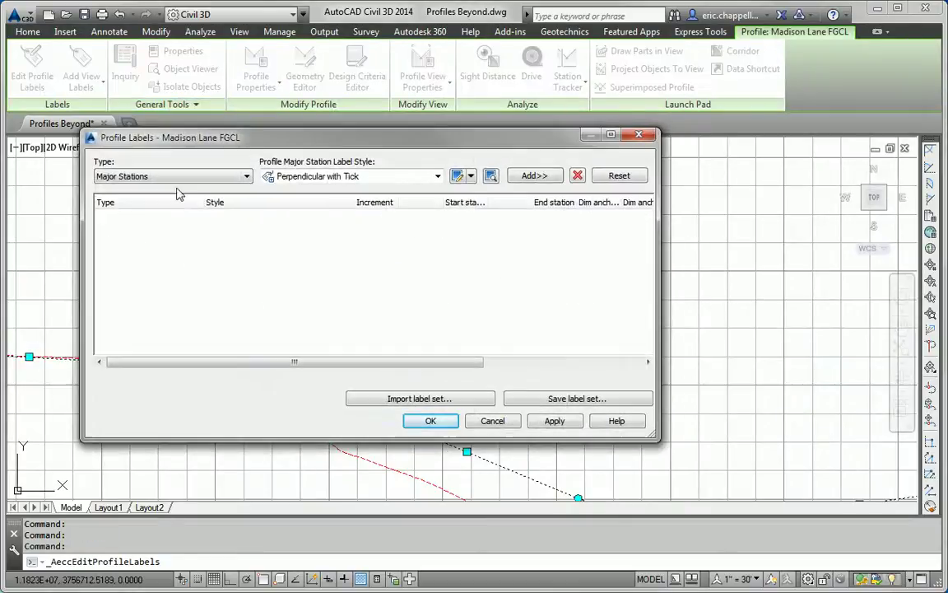
pyautogui.click(471, 399)
pyautogui.click(350, 142)
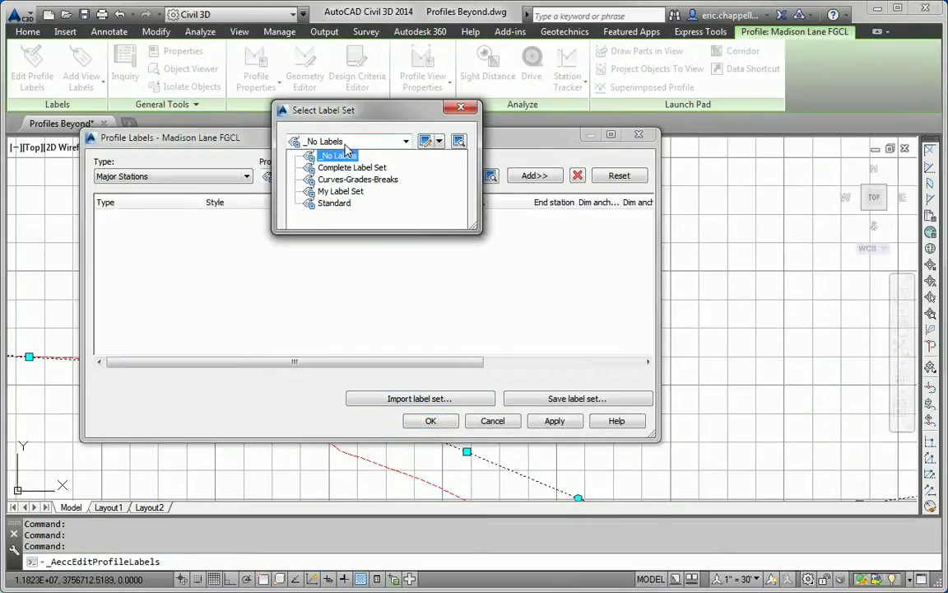
pyautogui.click(352, 191)
pyautogui.click(329, 212)
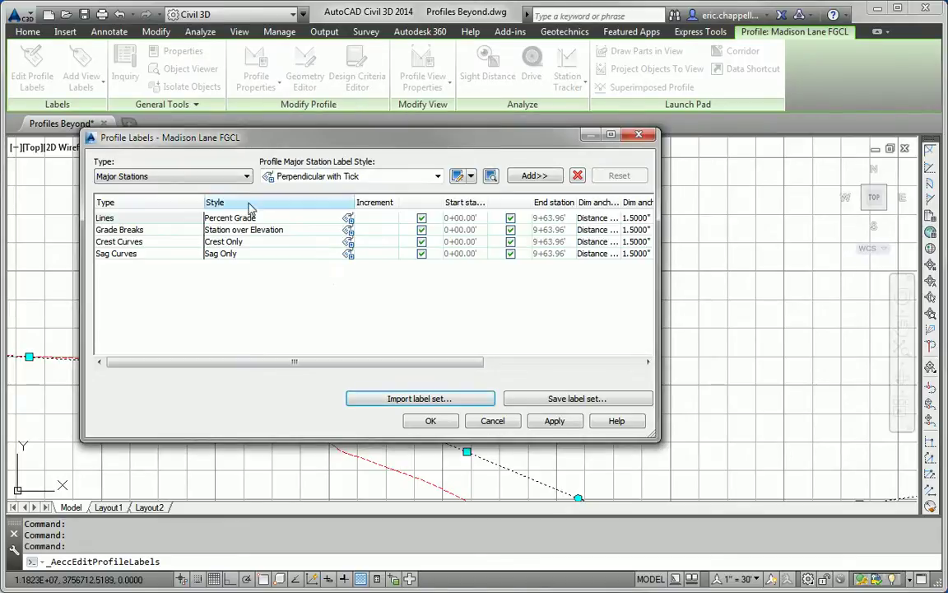
pyautogui.click(449, 423)
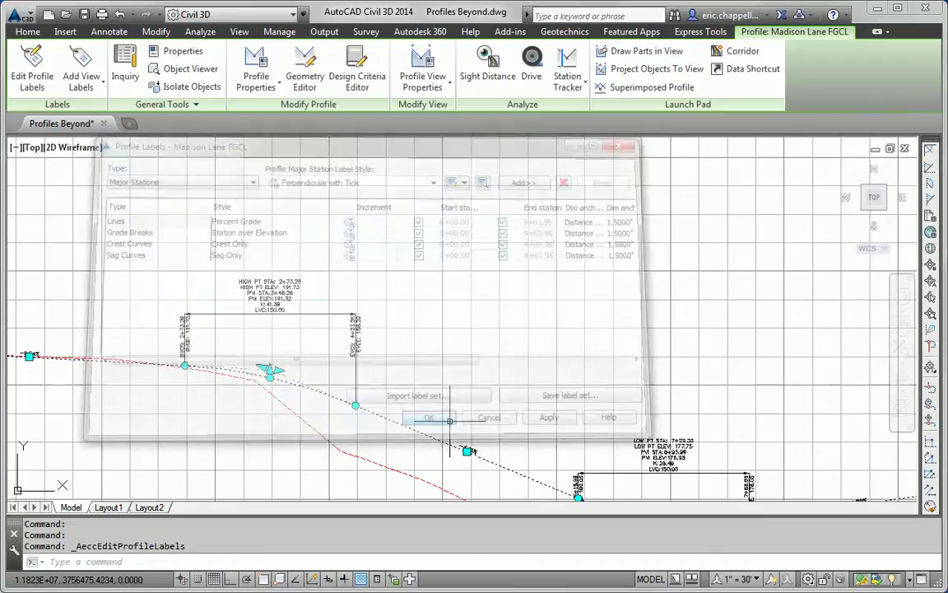
# - Zoom out to the site, then pan and zoom onto the Madison Lane profile view
pyautogui.press('Escape')
pyautogui.scroll(-6, 404, 292)
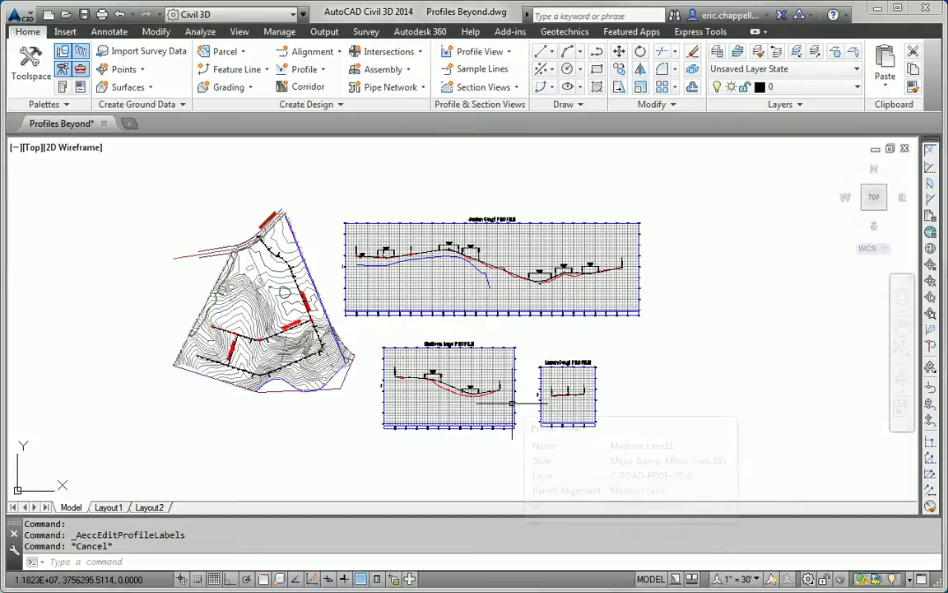
pyautogui.moveTo(512, 403)
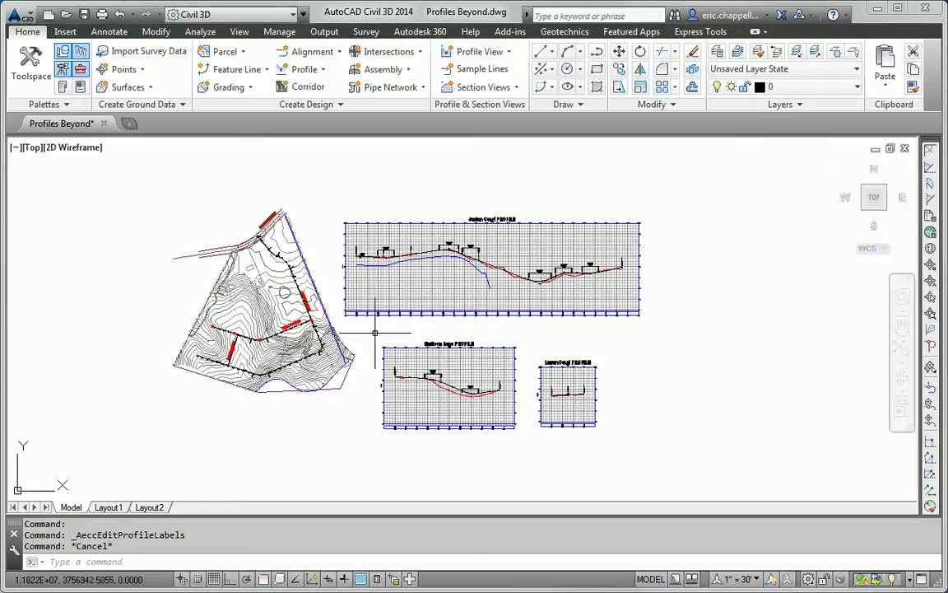
pyautogui.moveTo(395, 385); pyautogui.dragTo(394, 324, button='middle')
pyautogui.scroll(6, 394, 325)
pyautogui.moveTo(387, 398); pyautogui.dragTo(238, 362, button='middle')
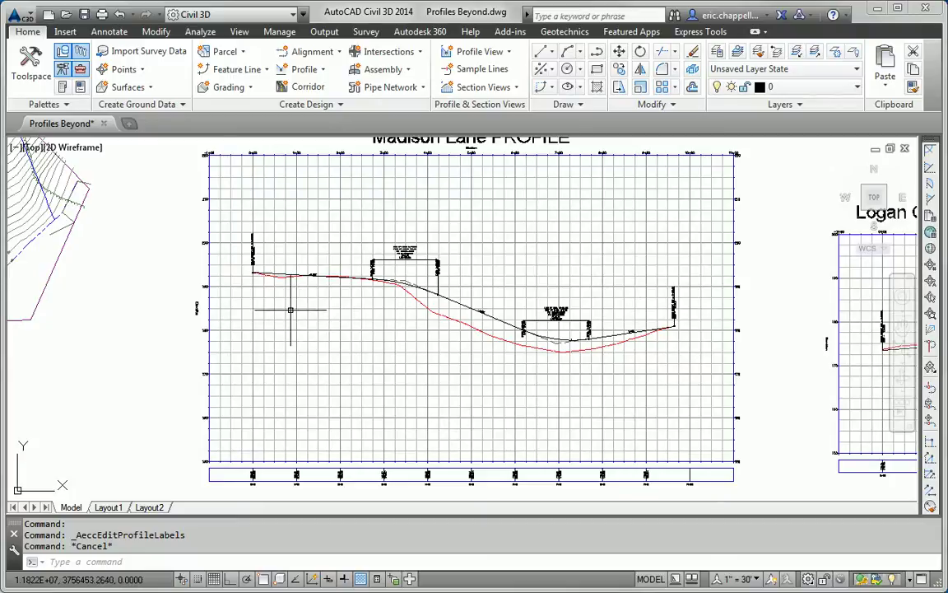
# - Start projecting into the Madison Lane profile view and pick four test-boring symbols
pyautogui.click(290, 311)
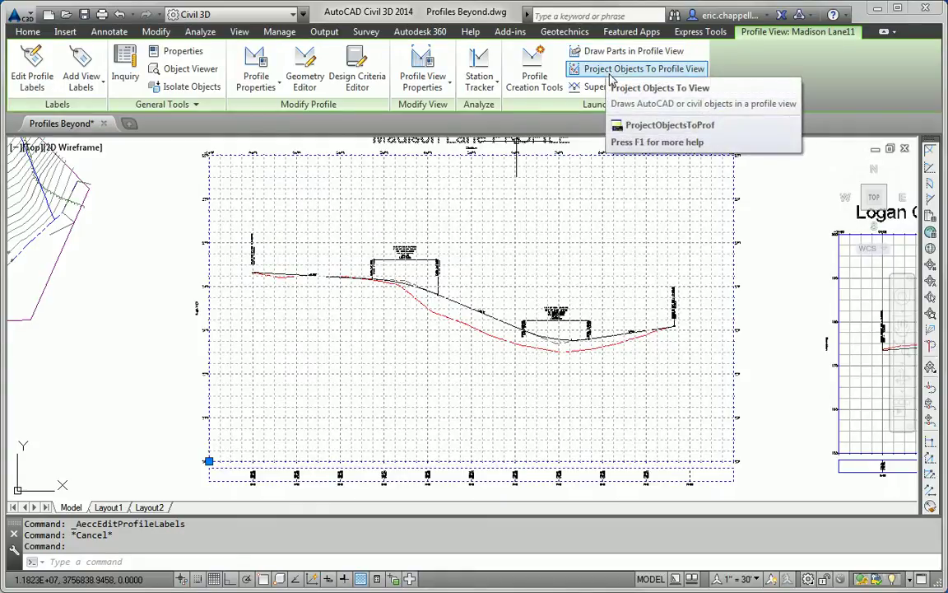
pyautogui.click(610, 73)
pyautogui.scroll(-6, 554, 239)
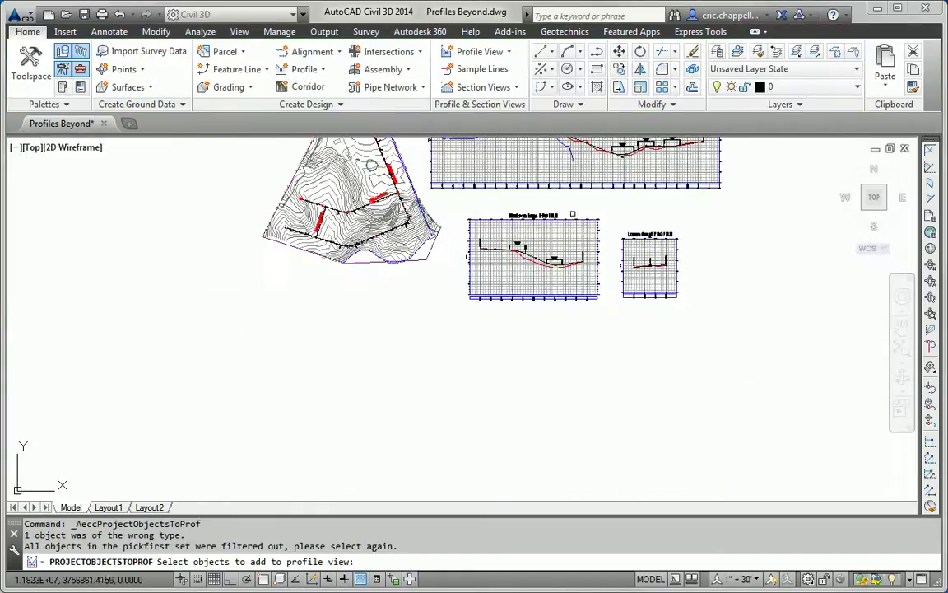
pyautogui.scroll(8, 469, 223)
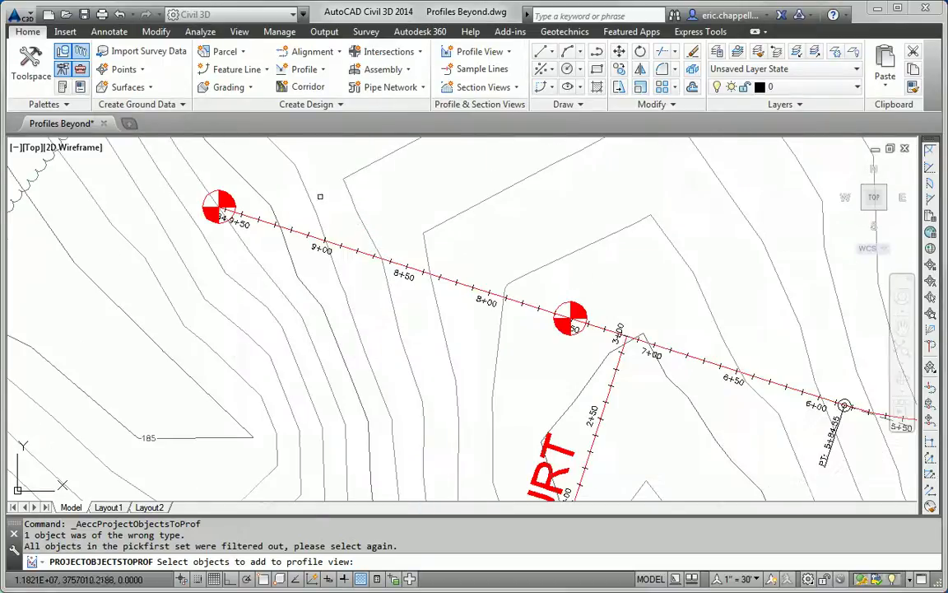
pyautogui.click(221, 200)
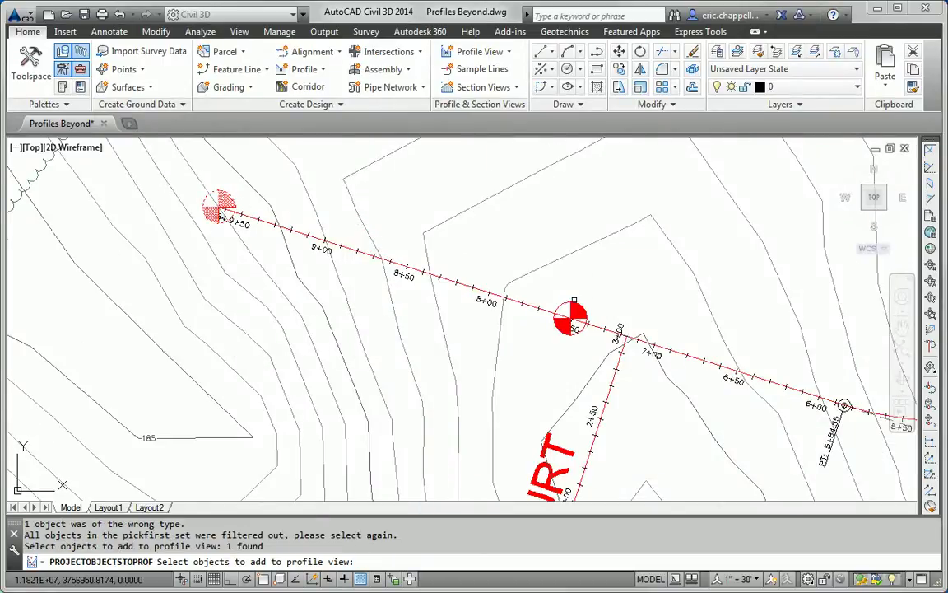
pyautogui.click(582, 308)
pyautogui.moveTo(582, 307); pyautogui.dragTo(213, 243, button='middle')
pyautogui.scroll(-2, 570, 328)
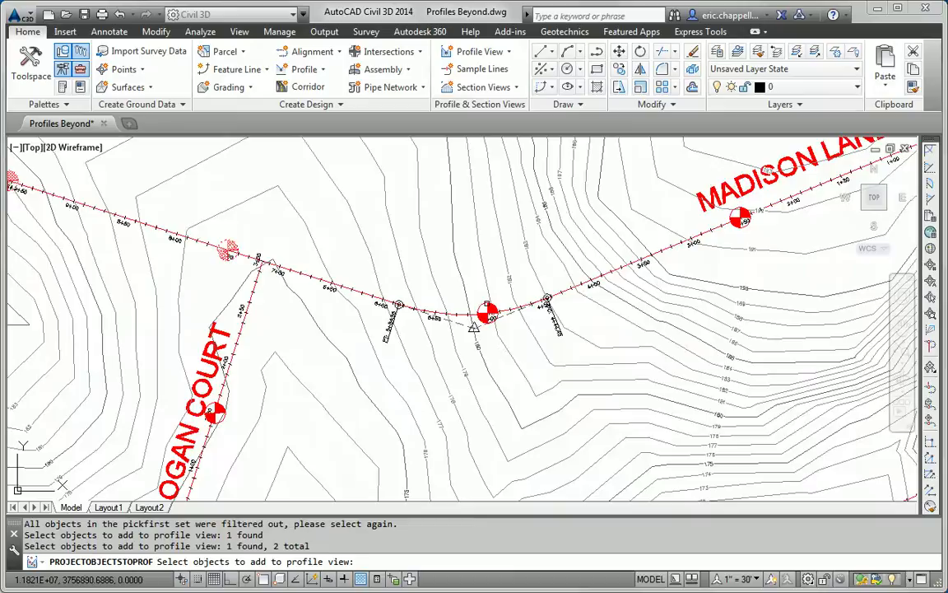
pyautogui.click(486, 311)
pyautogui.moveTo(487, 311); pyautogui.dragTo(211, 430, button='middle')
pyautogui.click(452, 352)
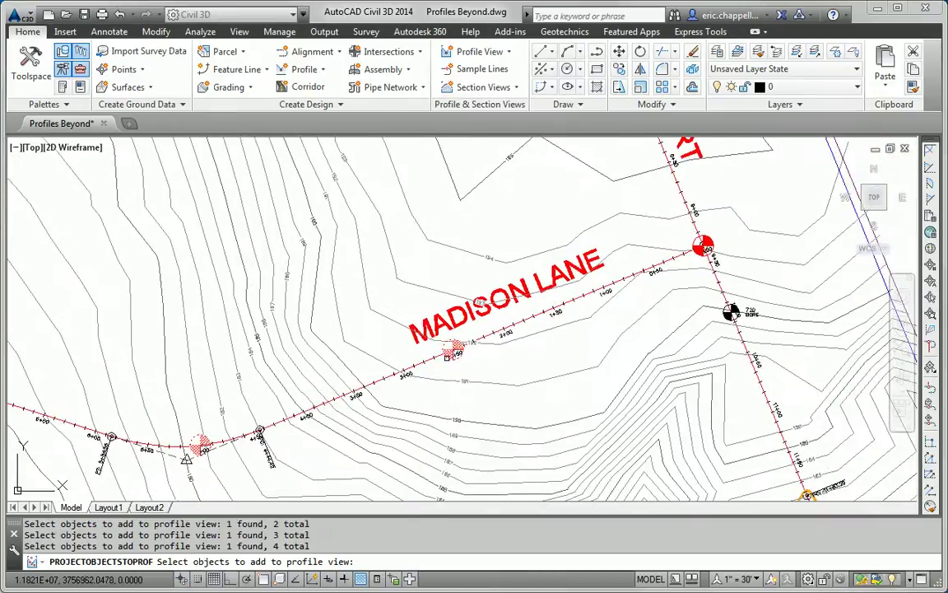
# - Add the fifth boring and project all pits using Madison Lane EGCL profile elevations
pyautogui.click(701, 245)
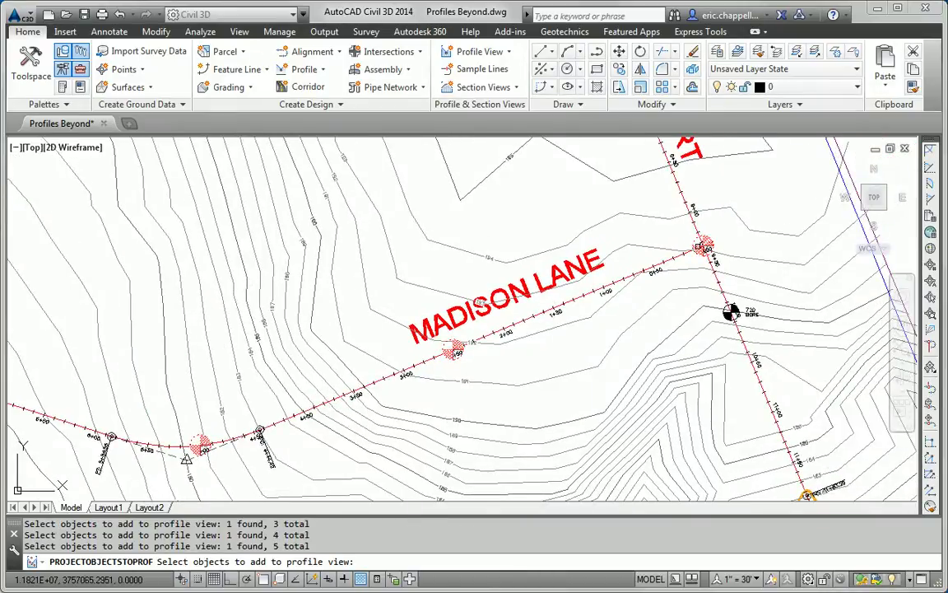
pyautogui.press('Return')
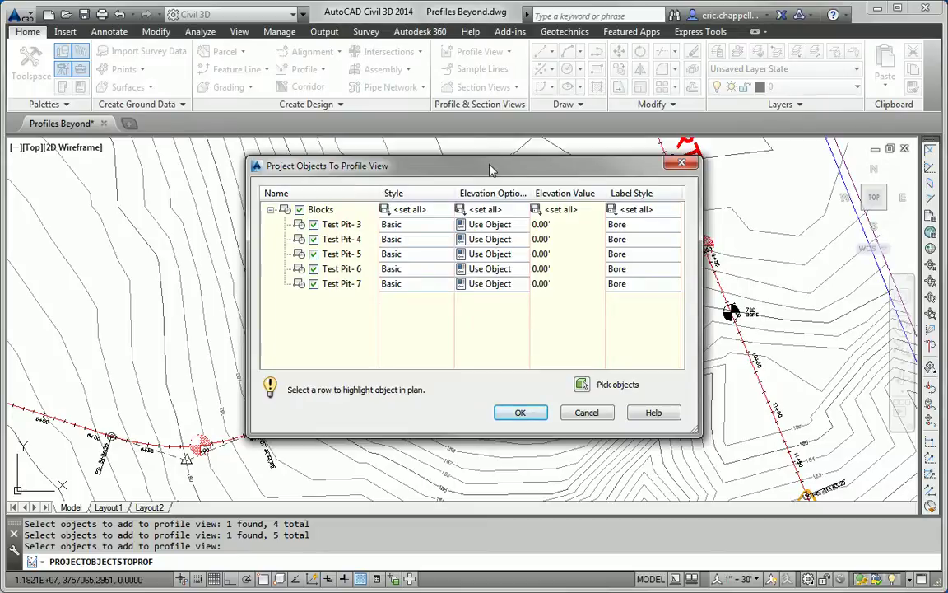
pyautogui.moveTo(490, 168); pyautogui.dragTo(333, 147)
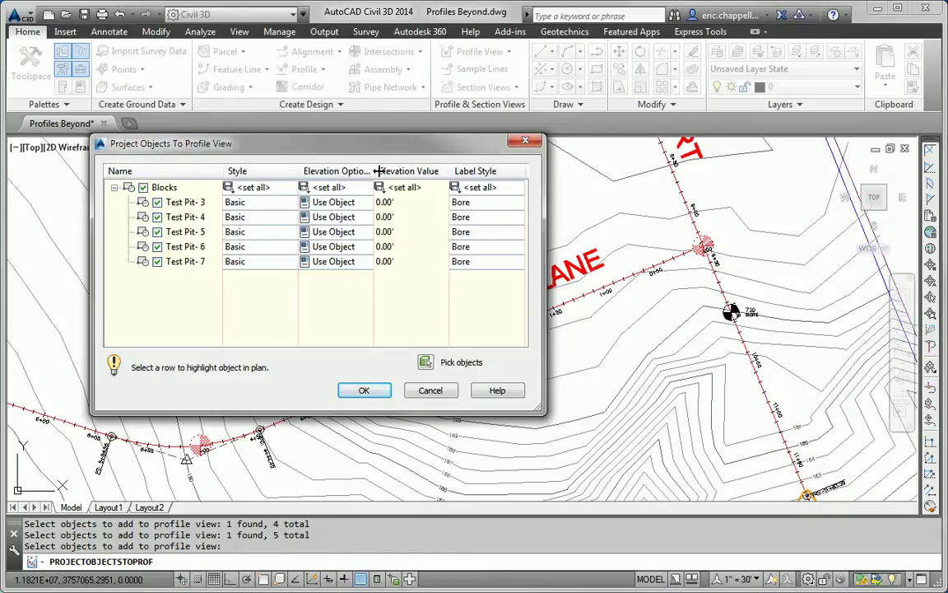
pyautogui.moveTo(376, 170); pyautogui.dragTo(401, 171)
pyautogui.click(321, 187)
pyautogui.click(323, 188)
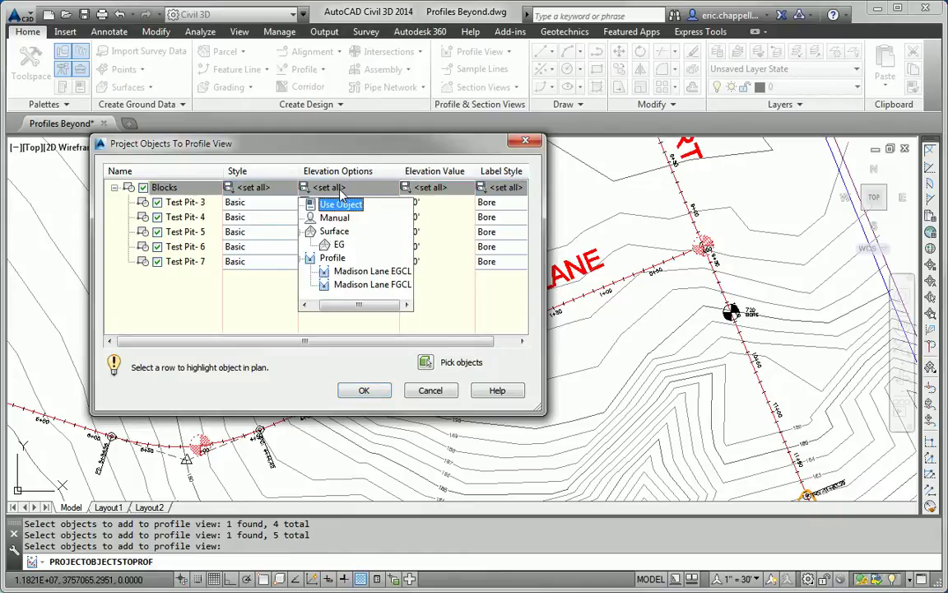
pyautogui.click(339, 244)
pyautogui.click(346, 273)
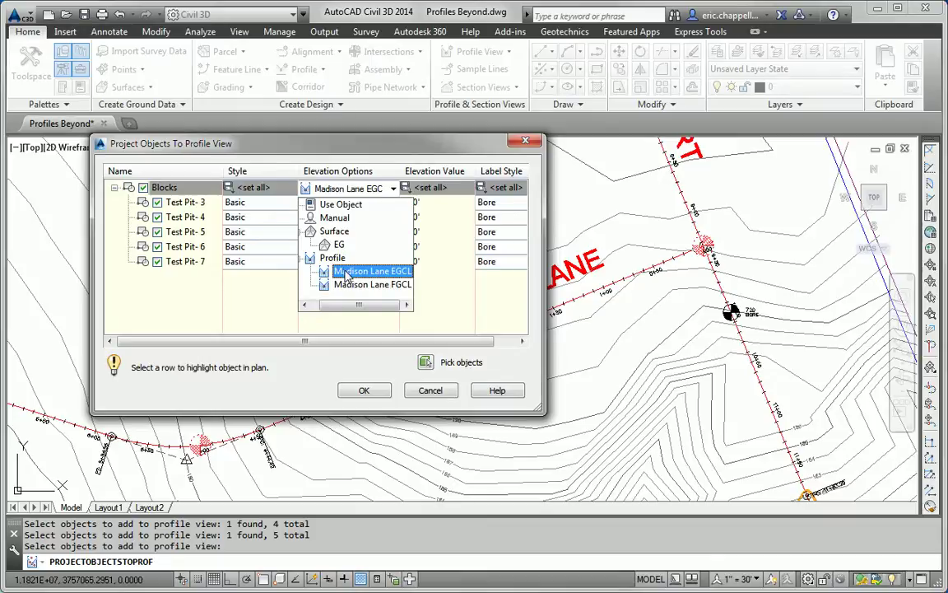
pyautogui.click(349, 274)
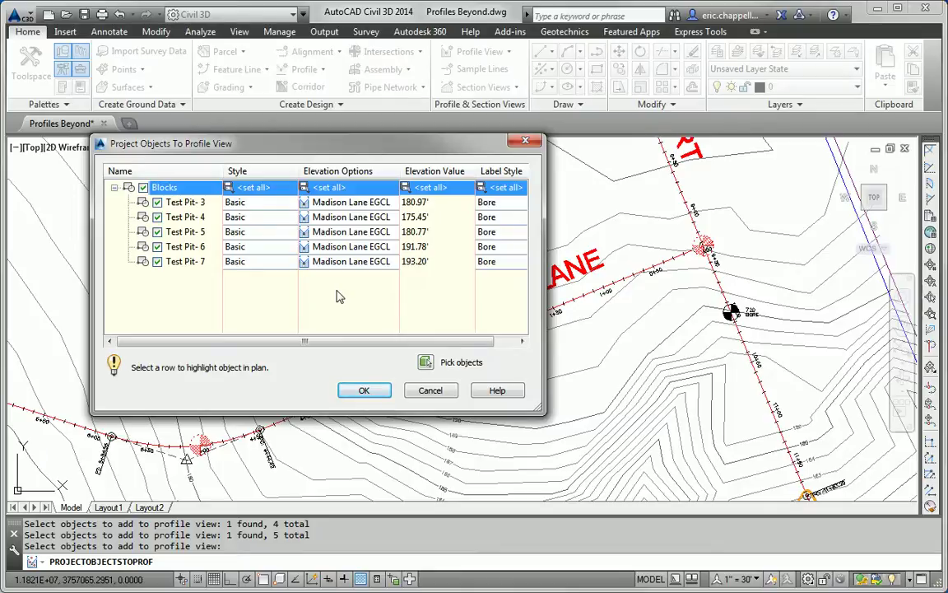
pyautogui.click(366, 391)
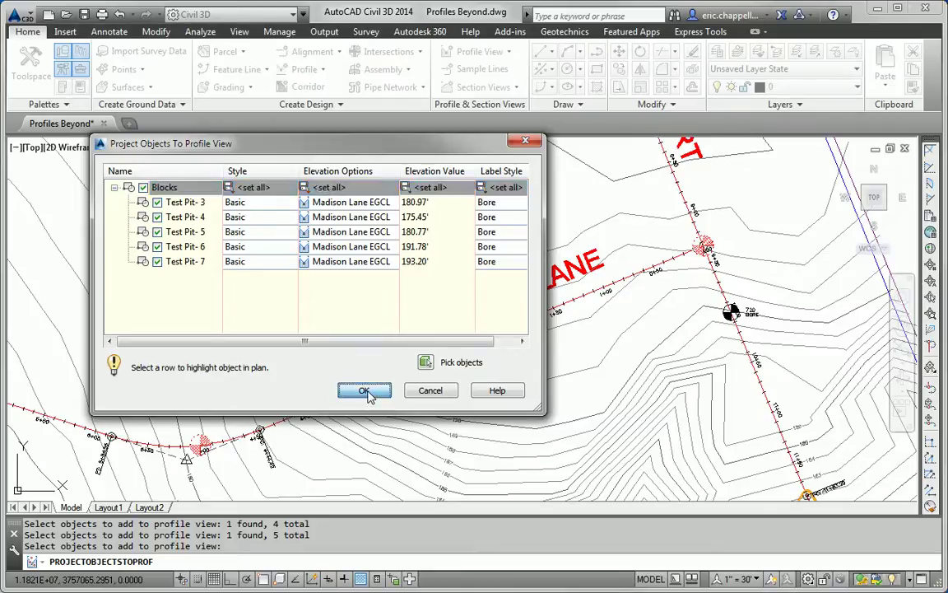
pyautogui.press('Escape')
pyautogui.scroll(-8, 429, 336)
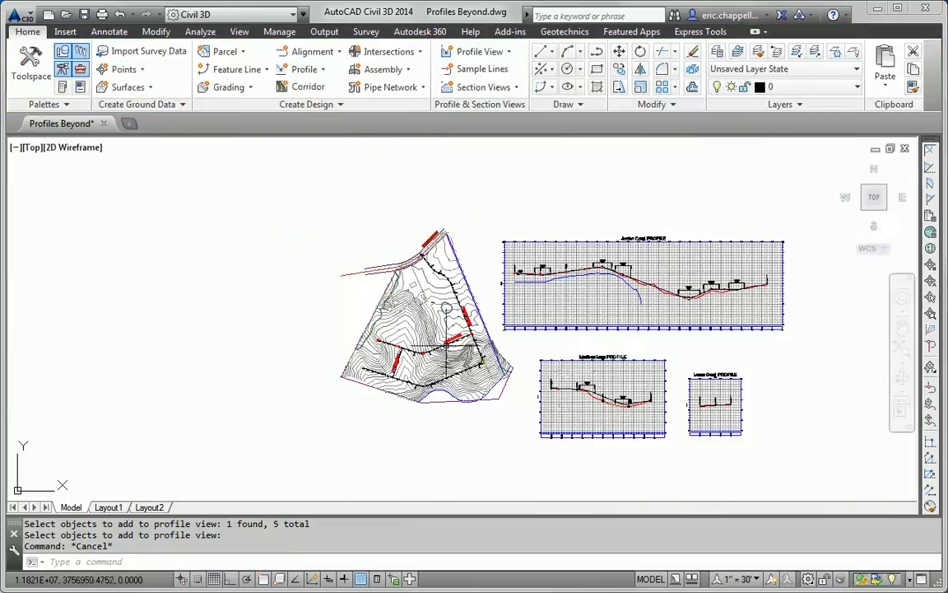
pyautogui.scroll(5, 410, 381)
pyautogui.scroll(3, 410, 381)
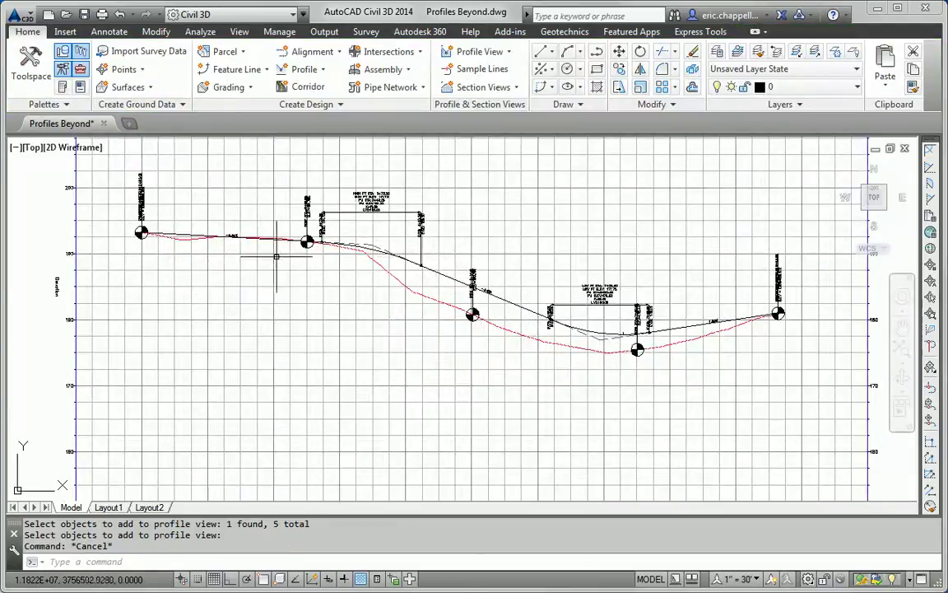
pyautogui.scroll(-1, 332, 317)
pyautogui.scroll(3, 333, 318)
pyautogui.moveTo(256, 296)
pyautogui.mouseDown(button='middle')
pyautogui.moveTo(356, 373)
pyautogui.moveTo(255, 332)
pyautogui.mouseUp(button='middle')
pyautogui.scroll(-3, 357, 373)
pyautogui.scroll(-1, 210, 308)
pyautogui.moveTo(500, 368); pyautogui.dragTo(222, 297, button='middle')
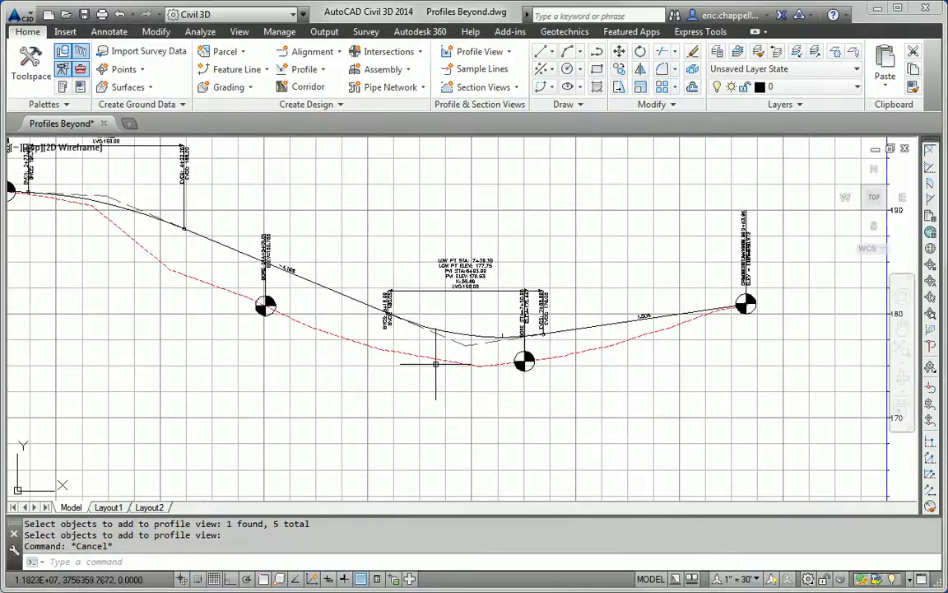
pyautogui.scroll(-6, 433, 377)
pyautogui.moveTo(363, 367); pyautogui.dragTo(476, 367, button='middle')
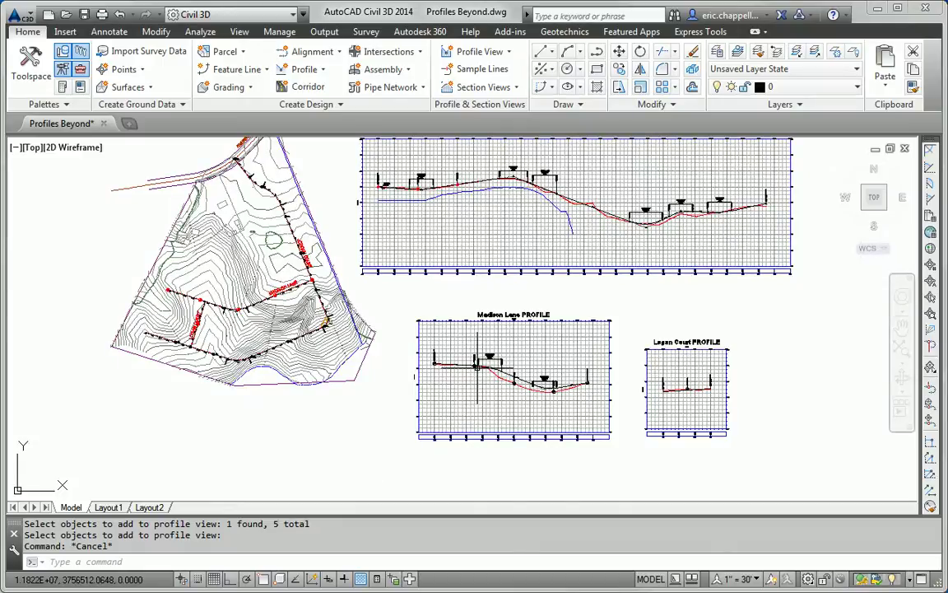
pyautogui.moveTo(476, 368)
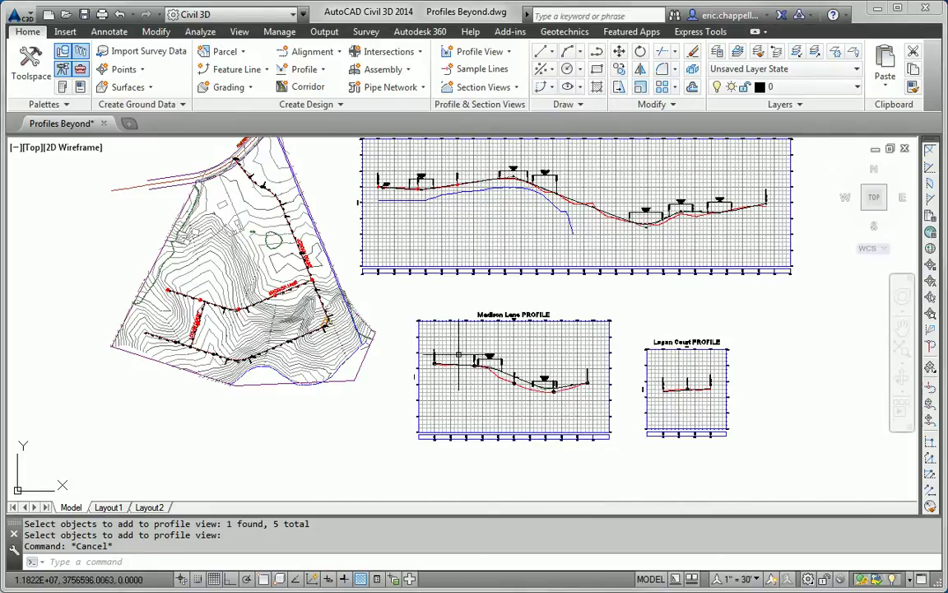
pyautogui.scroll(-3, 405, 327)
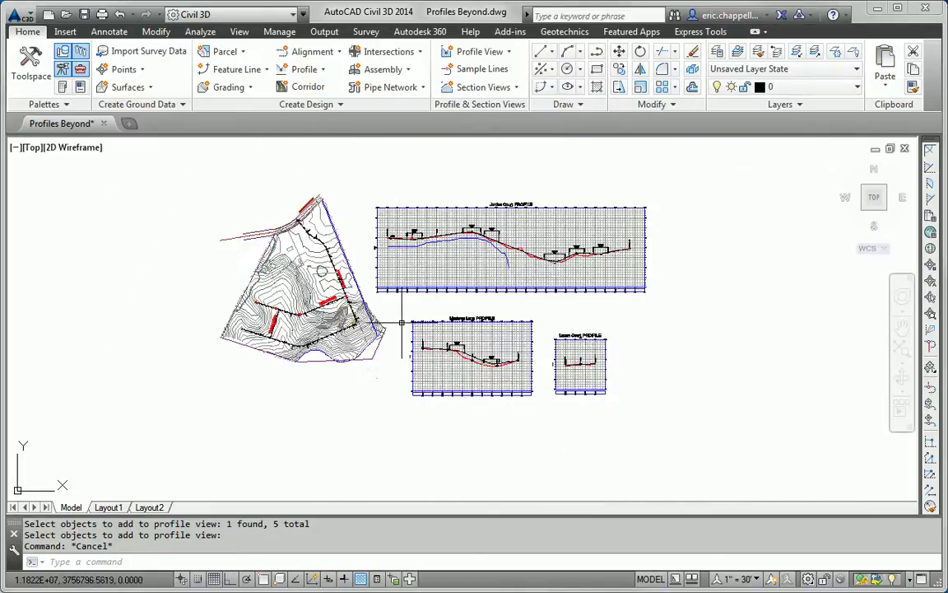
pyautogui.moveTo(403, 325); pyautogui.dragTo(441, 358, button='middle')
pyautogui.scroll(2, 441, 358)
pyautogui.scroll(5, 442, 358)
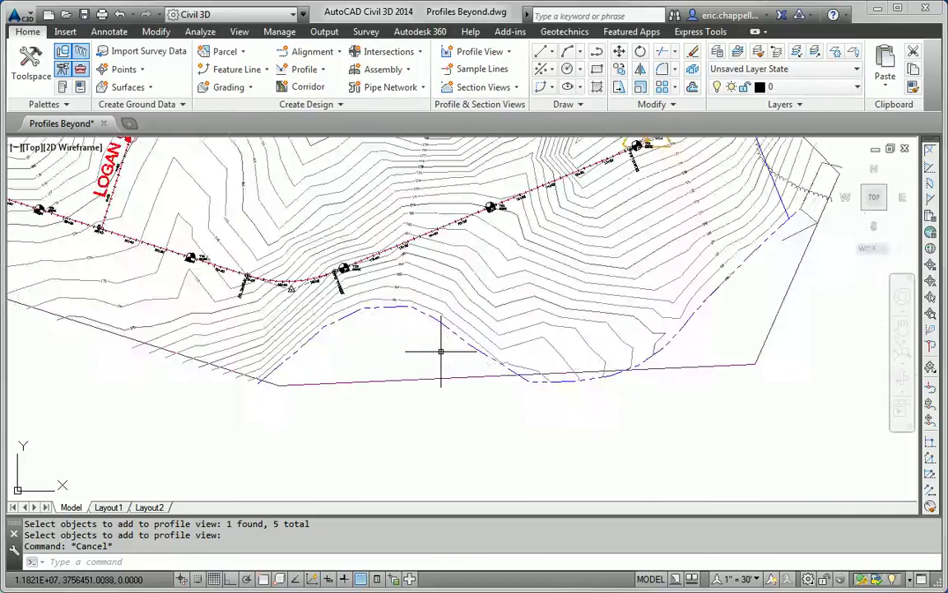
pyautogui.scroll(2, 434, 377)
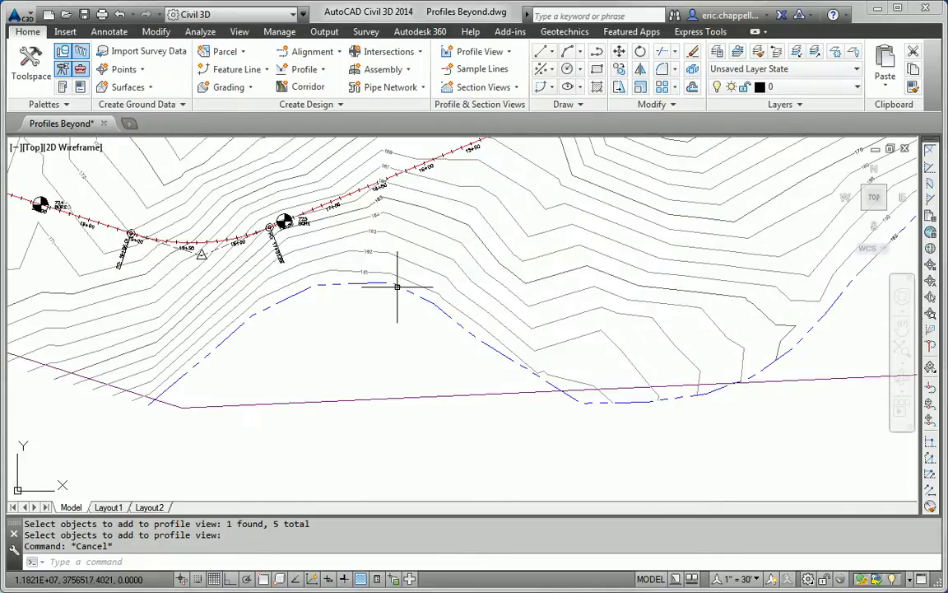
pyautogui.scroll(-6, 284, 350)
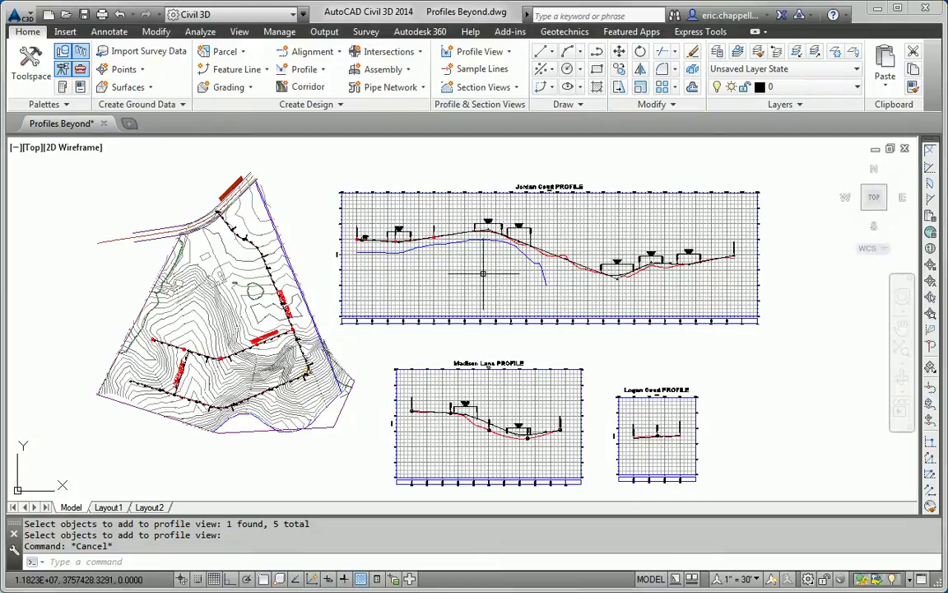
# - Project the dashed blue stream edge (BOB survey figure) into the Jordan Court profile view
pyautogui.click(436, 247)
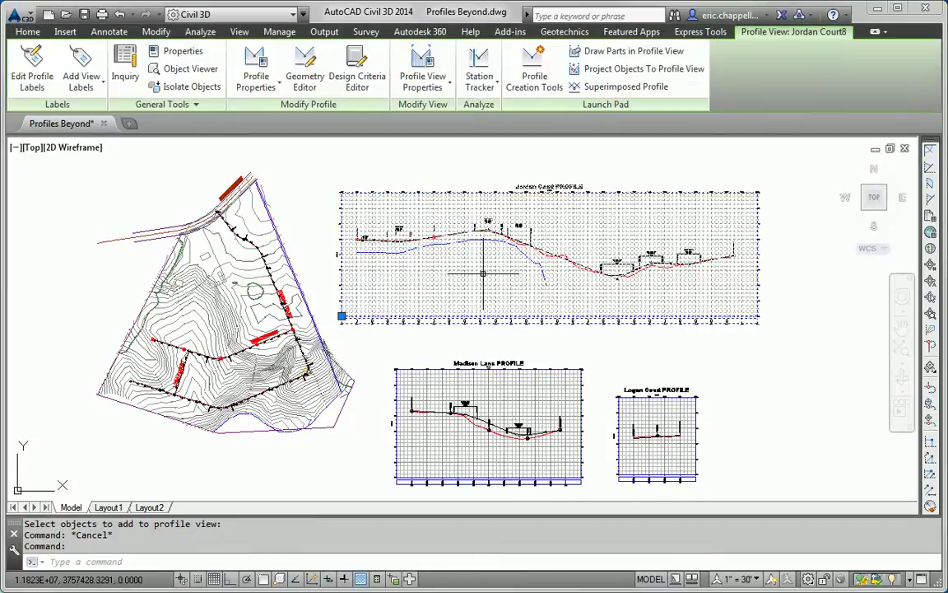
pyautogui.click(610, 69)
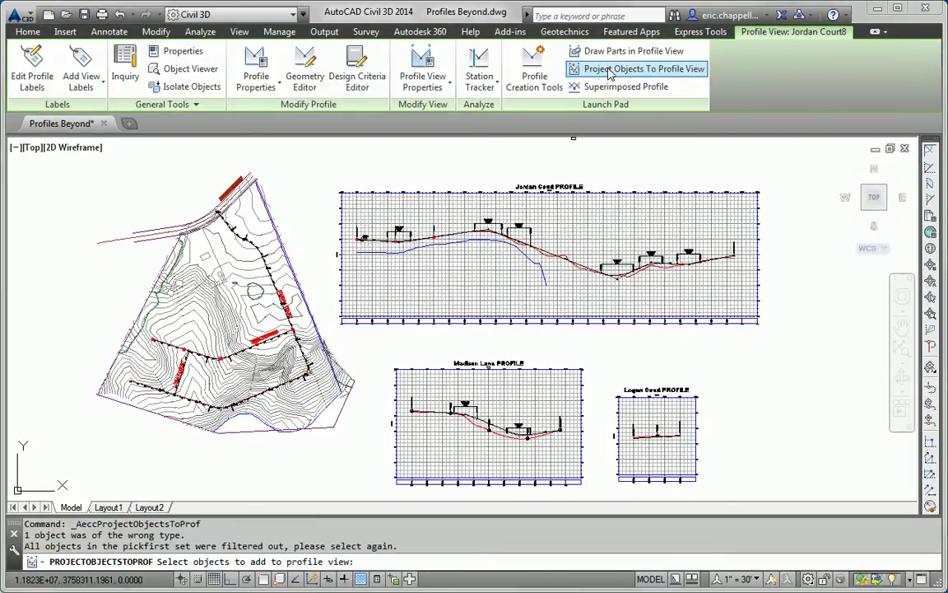
pyautogui.scroll(10, 270, 400)
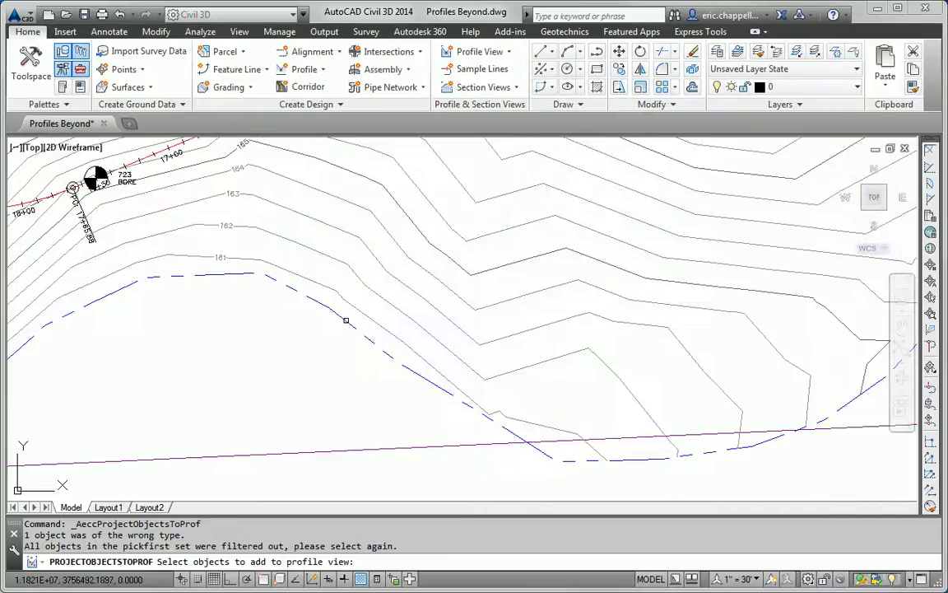
pyautogui.click(345, 319)
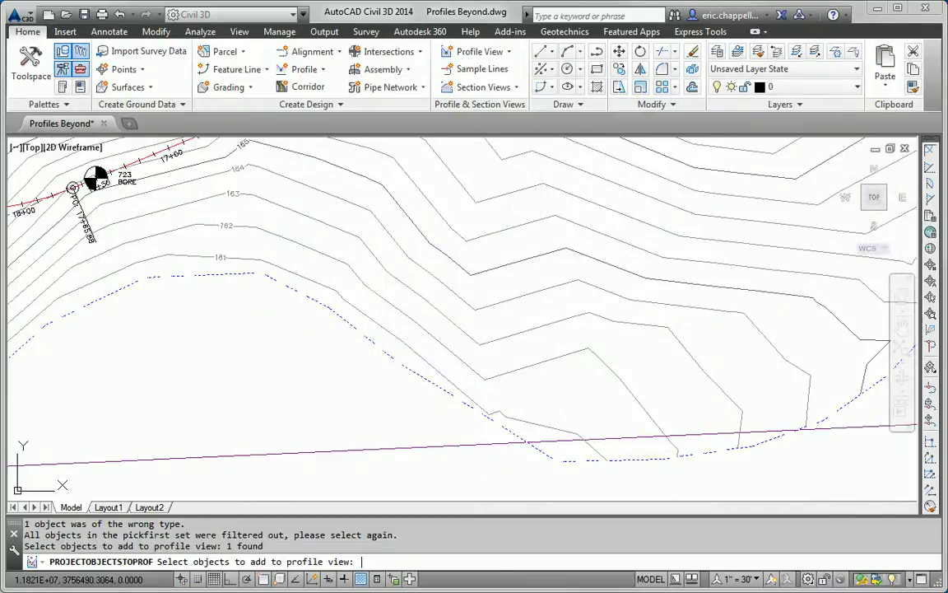
pyautogui.press('Return')
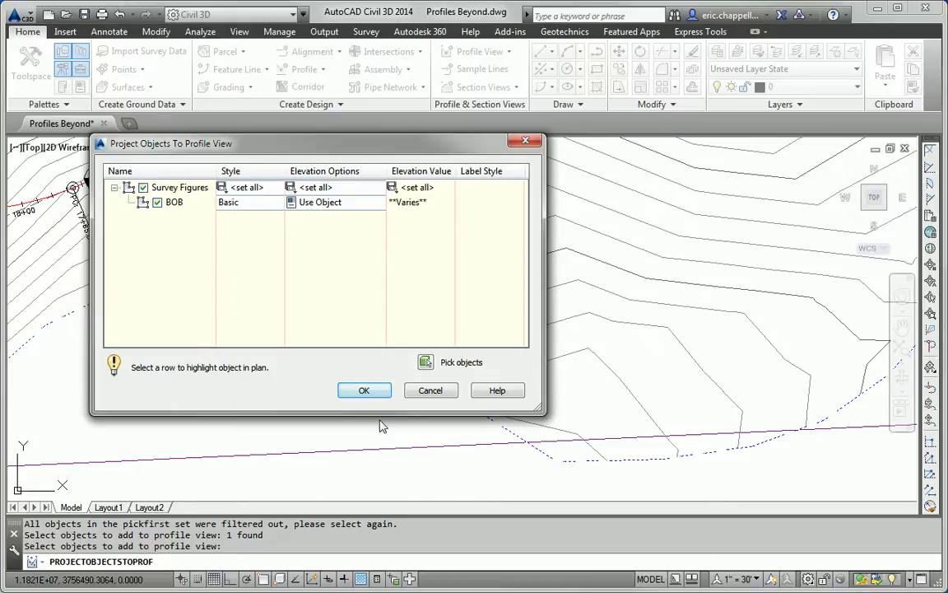
pyautogui.click(364, 390)
# - Cancel the active command and recentre the site plan and Jordan Court profile views
pyautogui.scroll(-12, 367, 384)
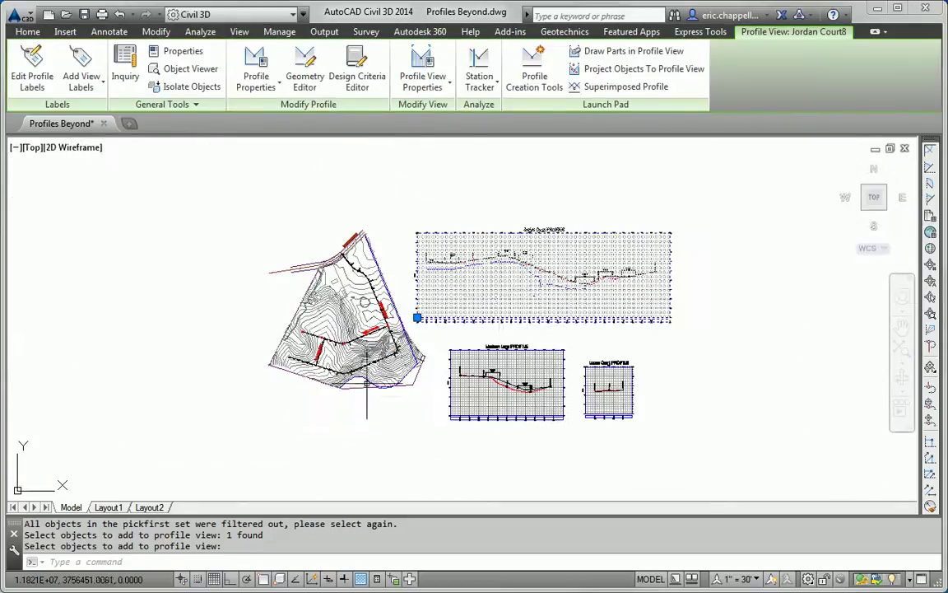
pyautogui.press('Escape')
pyautogui.press('Escape')
pyautogui.scroll(5, 474, 304)
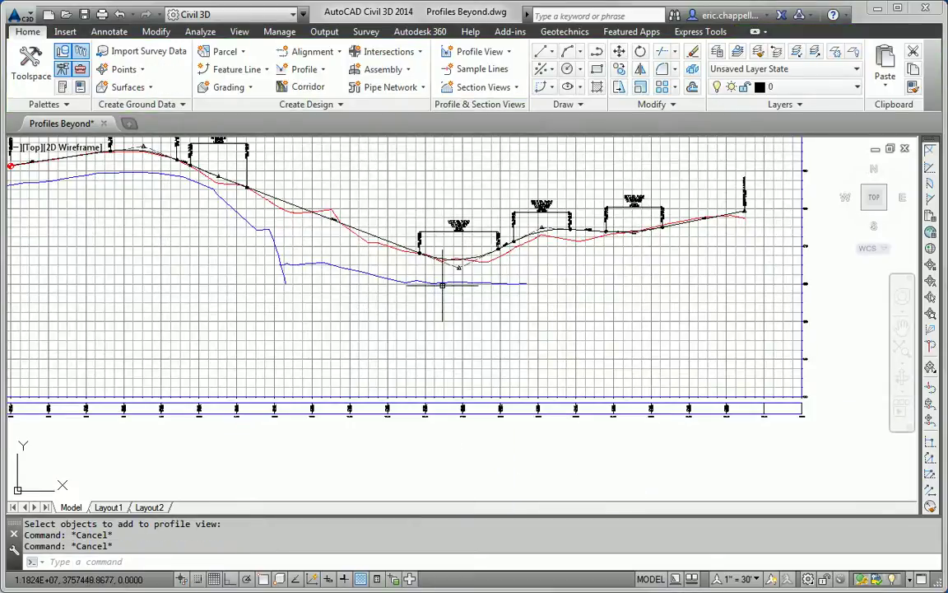
pyautogui.moveTo(490, 282); pyautogui.dragTo(465, 329, button='middle')
pyautogui.scroll(4, 465, 329)
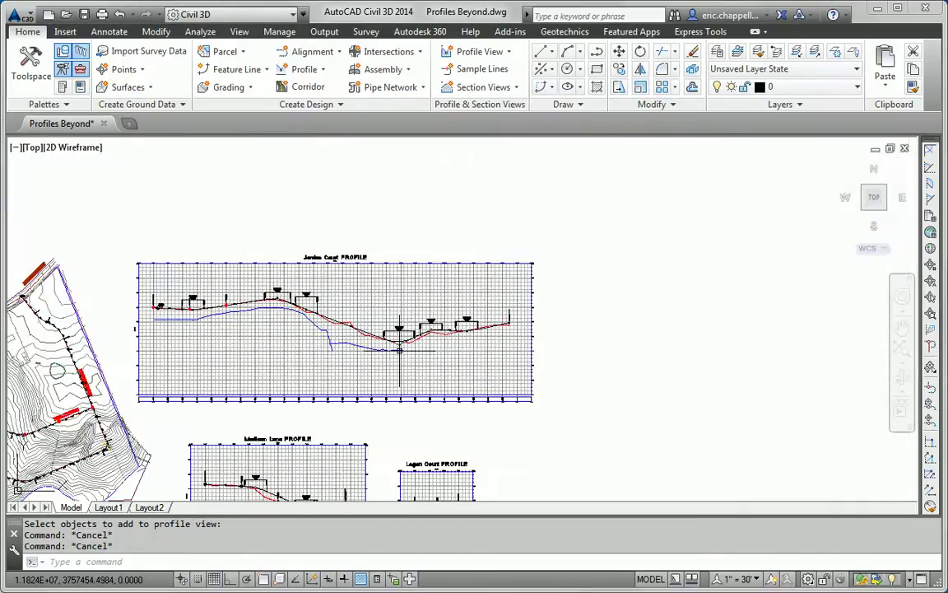
pyautogui.scroll(-5, 370, 358)
pyautogui.moveTo(366, 356); pyautogui.dragTo(400, 301, button='middle')
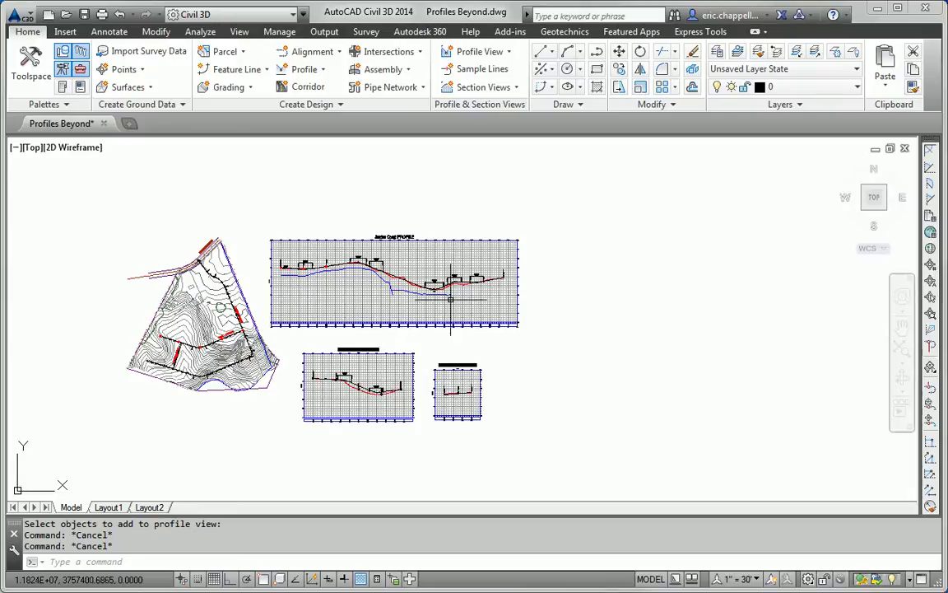
# - Zoom in on the sag curve's low point, with its labels shifted up into view
pyautogui.scroll(5, 412, 280)
pyautogui.scroll(6, 372, 239)
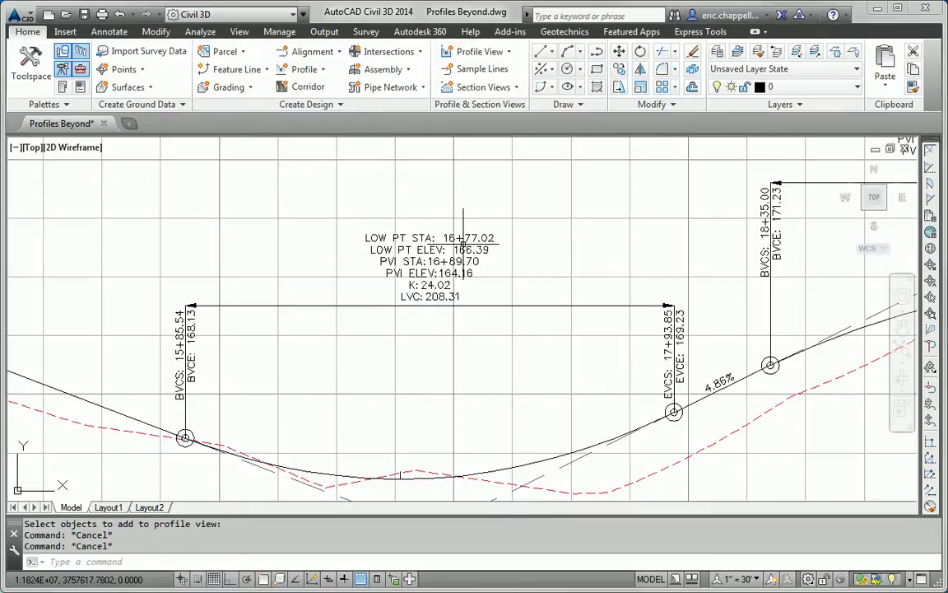
pyautogui.moveTo(493, 351); pyautogui.dragTo(513, 226, button='middle')
pyautogui.scroll(2, 428, 340)
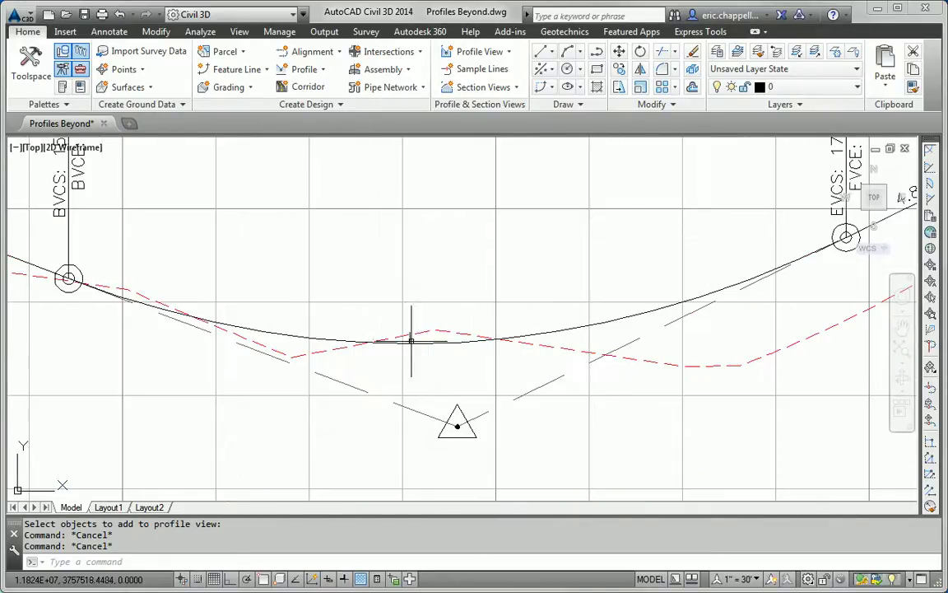
pyautogui.scroll(-4, 411, 340)
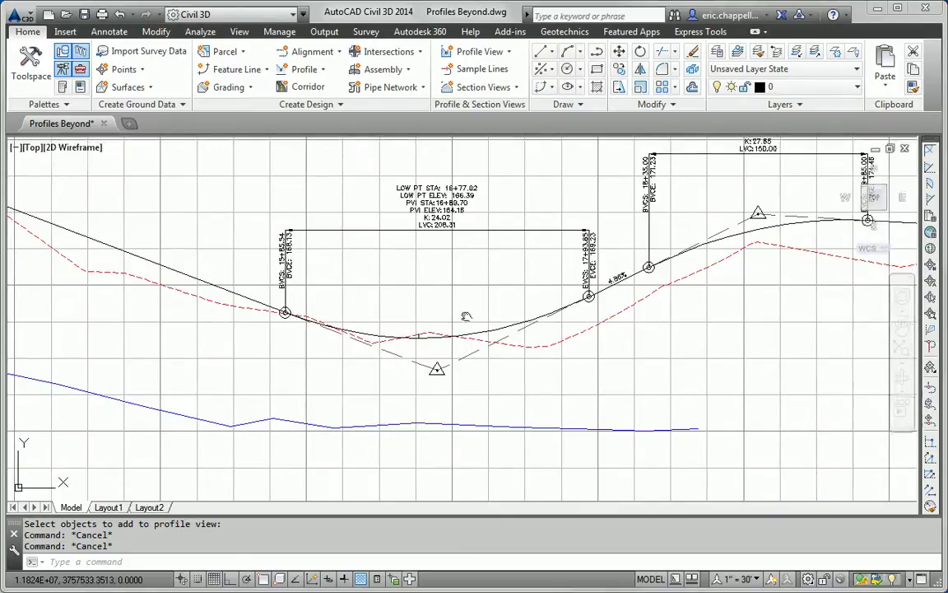
pyautogui.moveTo(466, 316); pyautogui.dragTo(468, 287, button='middle')
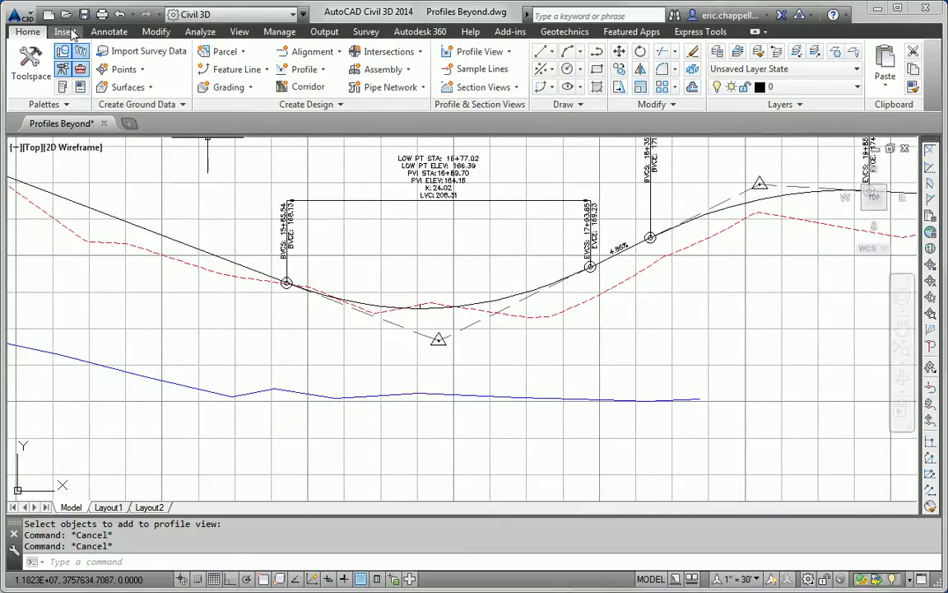
# - Set up Add Labels with Feature set to Profile View and Label type set to Depth
pyautogui.click(108, 31)
pyautogui.click(30, 59)
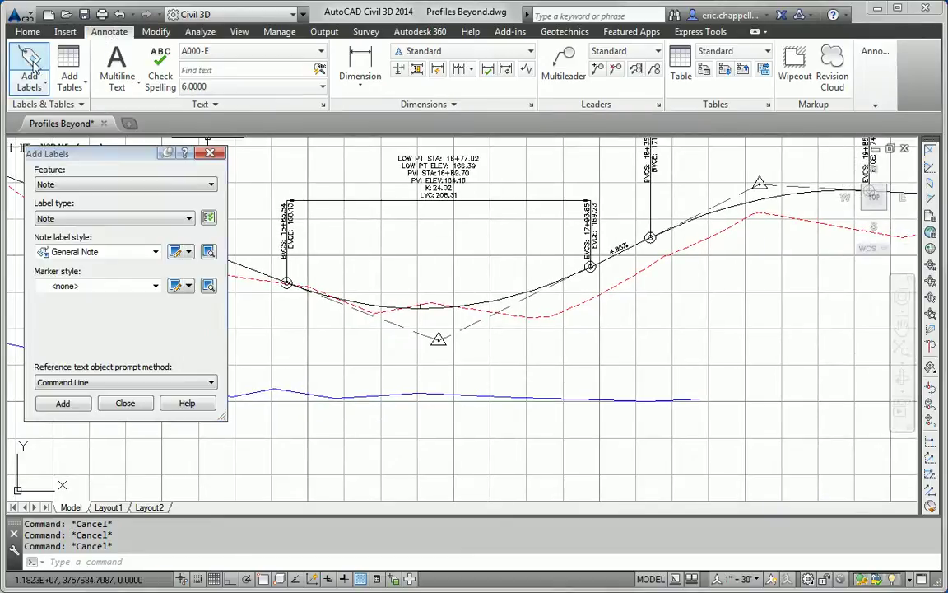
pyautogui.click(76, 181)
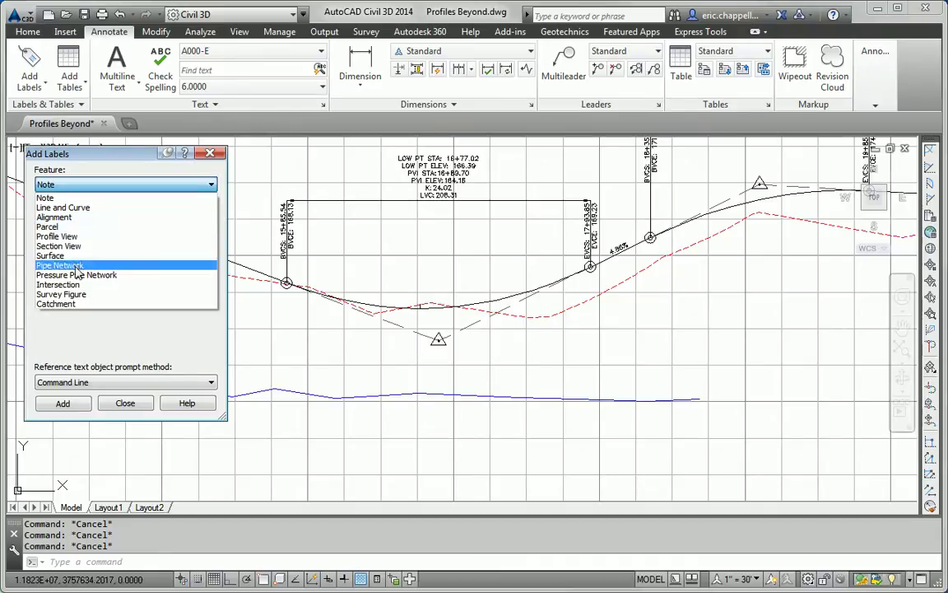
pyautogui.click(58, 236)
pyautogui.click(69, 219)
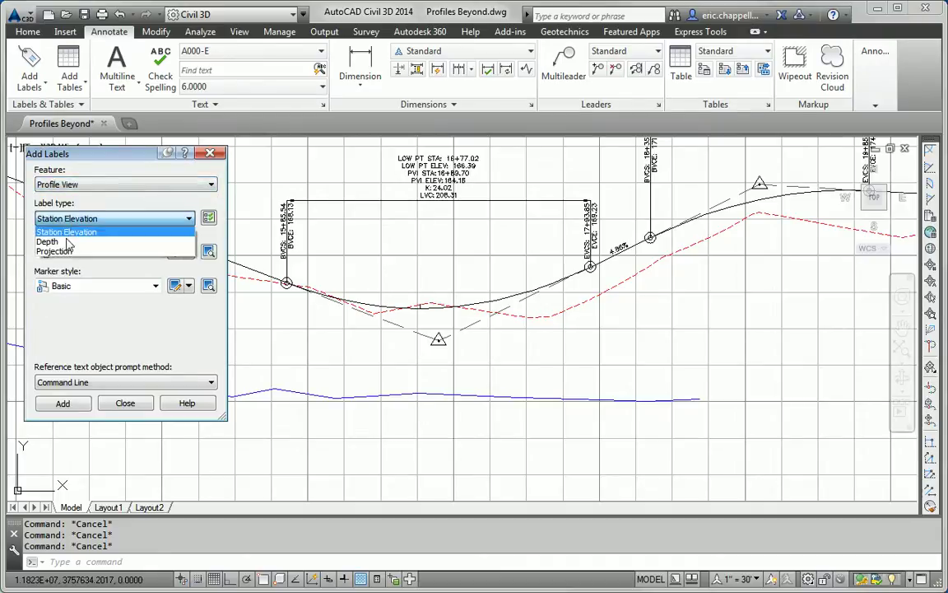
pyautogui.click(47, 241)
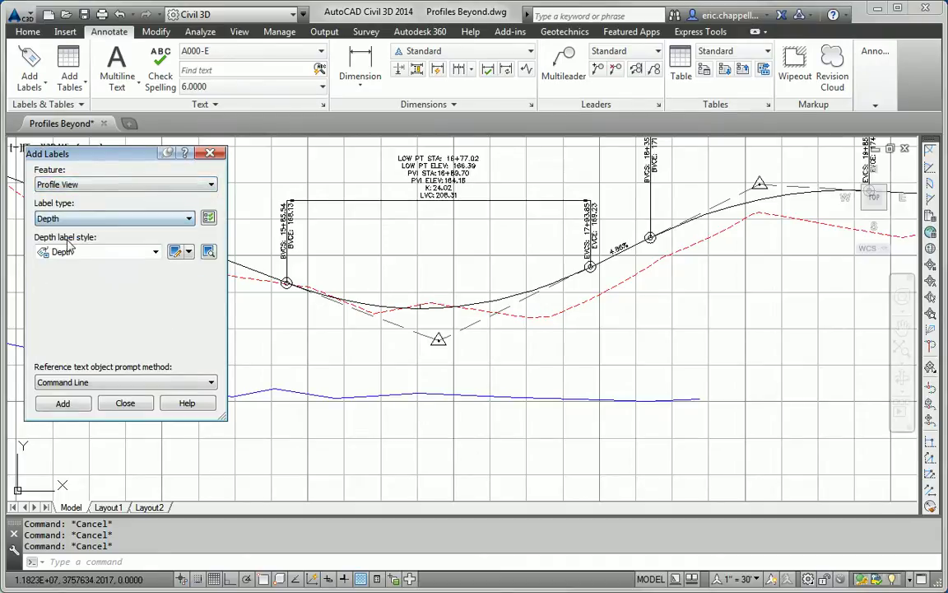
pyautogui.click(86, 404)
# - On the Jordan Court profile view, place the -5.79' depth label from the sag curve to the stream line
pyautogui.click(418, 351)
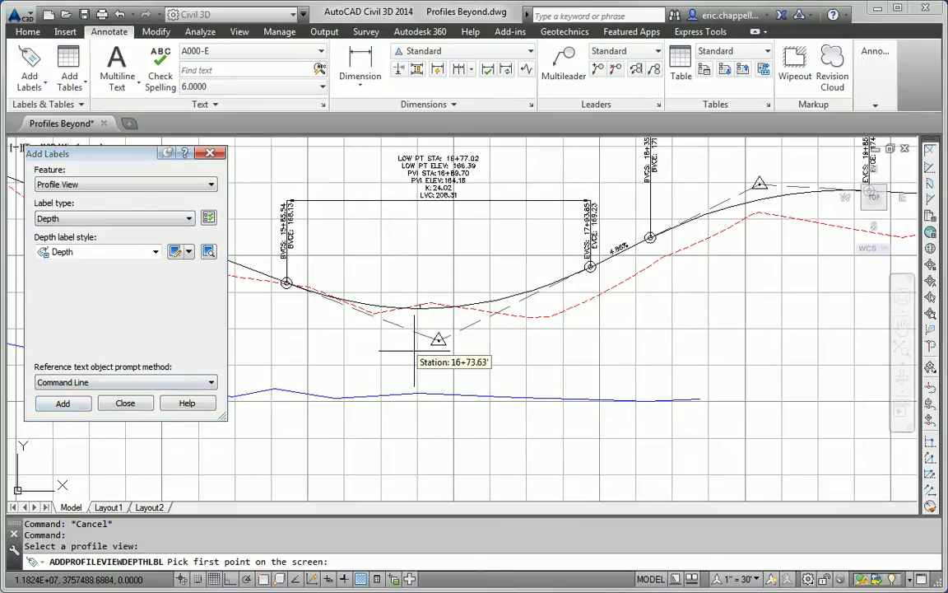
pyautogui.scroll(2, 440, 333)
pyautogui.scroll(2, 435, 296)
pyautogui.scroll(3, 428, 289)
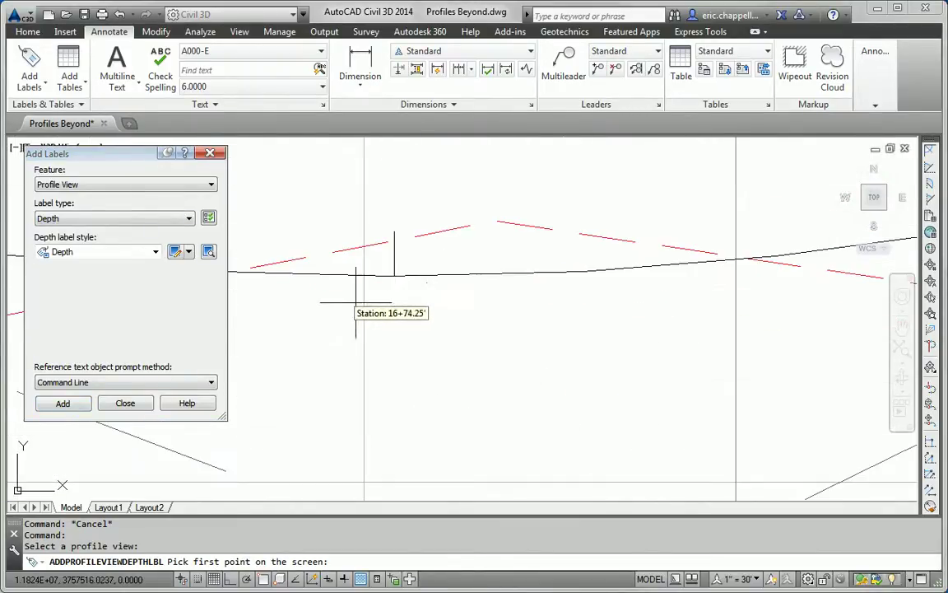
pyautogui.click(396, 273)
pyautogui.scroll(2, 411, 319)
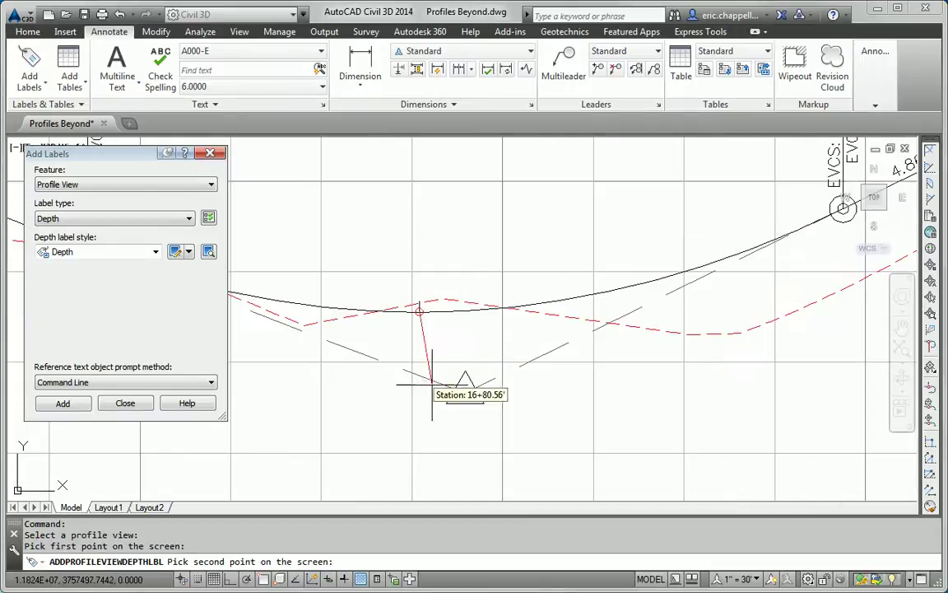
pyautogui.moveTo(434, 402); pyautogui.dragTo(463, 270, button='middle')
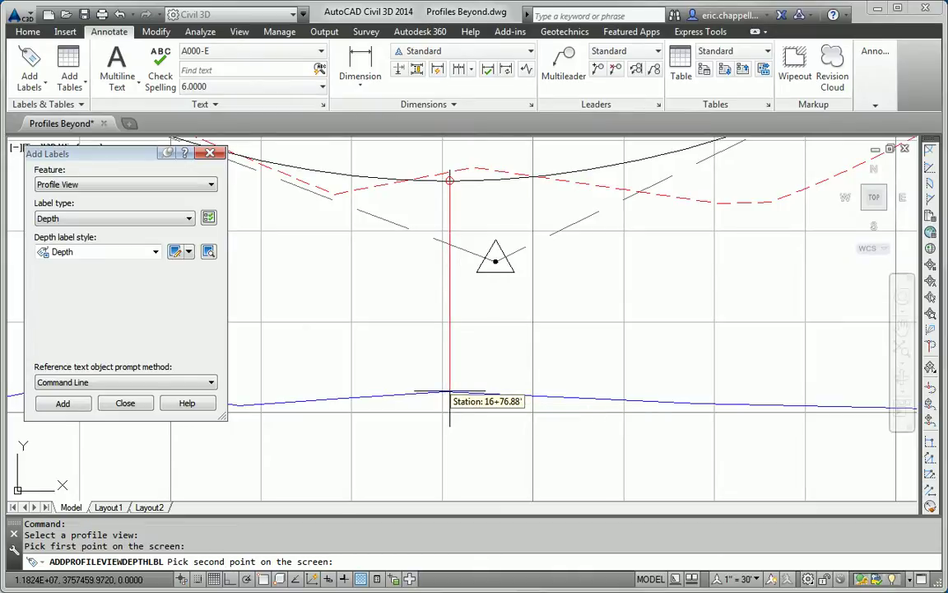
pyautogui.click(449, 392)
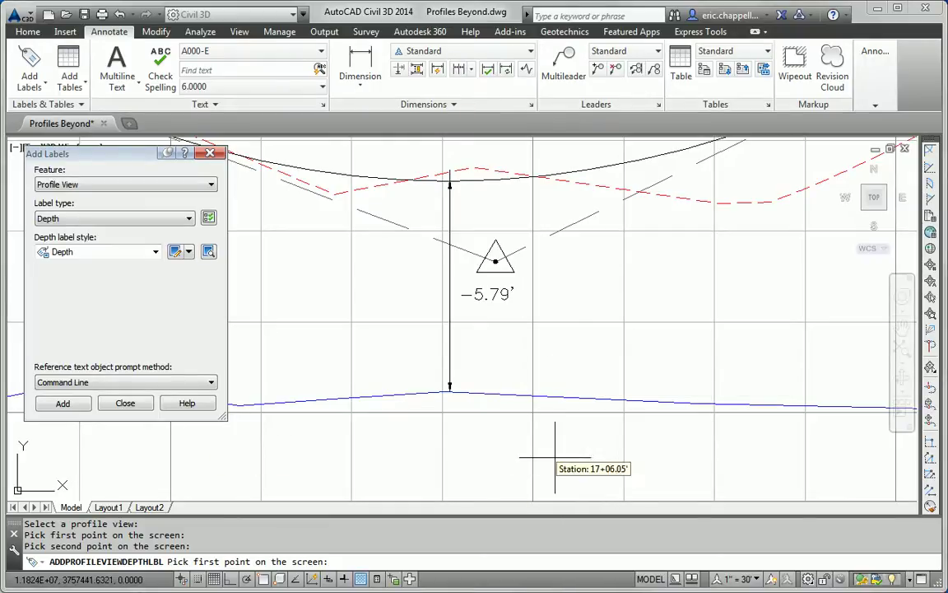
# - End the depth label command and zoom out to show the full Jordan Court profile view
pyautogui.press('Escape')
pyautogui.scroll(-8, 549, 470)
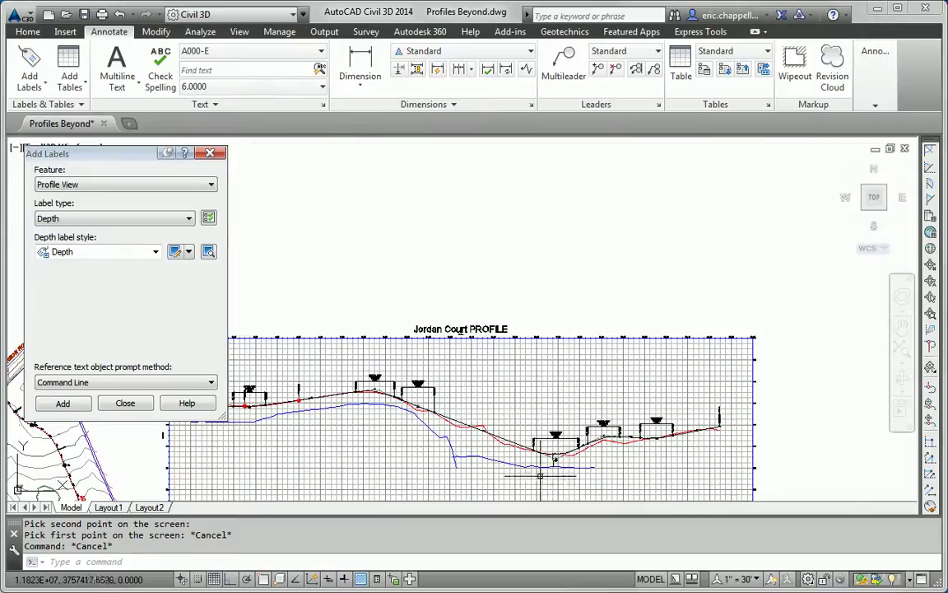
pyautogui.moveTo(554, 470)
pyautogui.mouseDown(button='middle')
pyautogui.moveTo(566, 415)
pyautogui.moveTo(551, 461)
pyautogui.moveTo(566, 449)
pyautogui.mouseUp(button='middle')
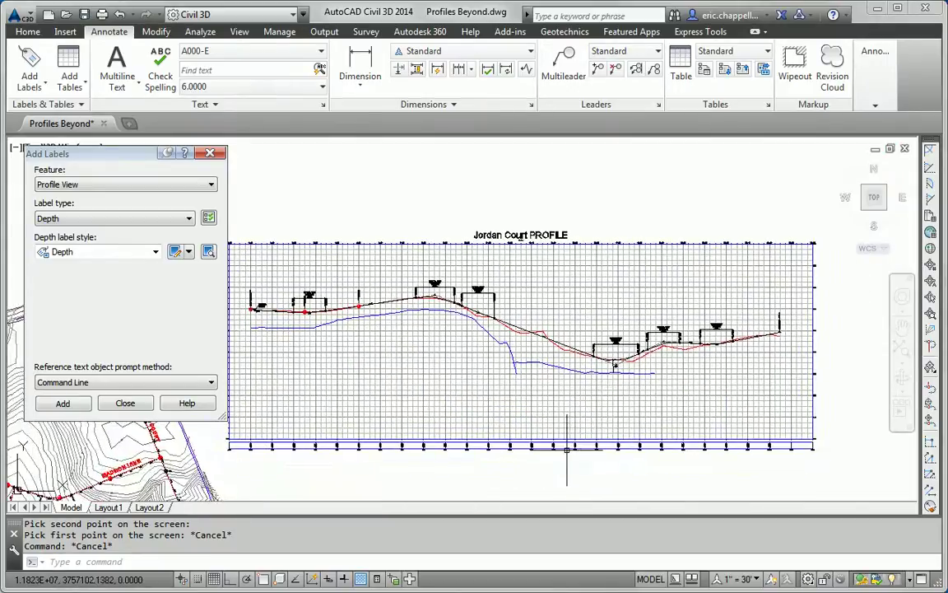